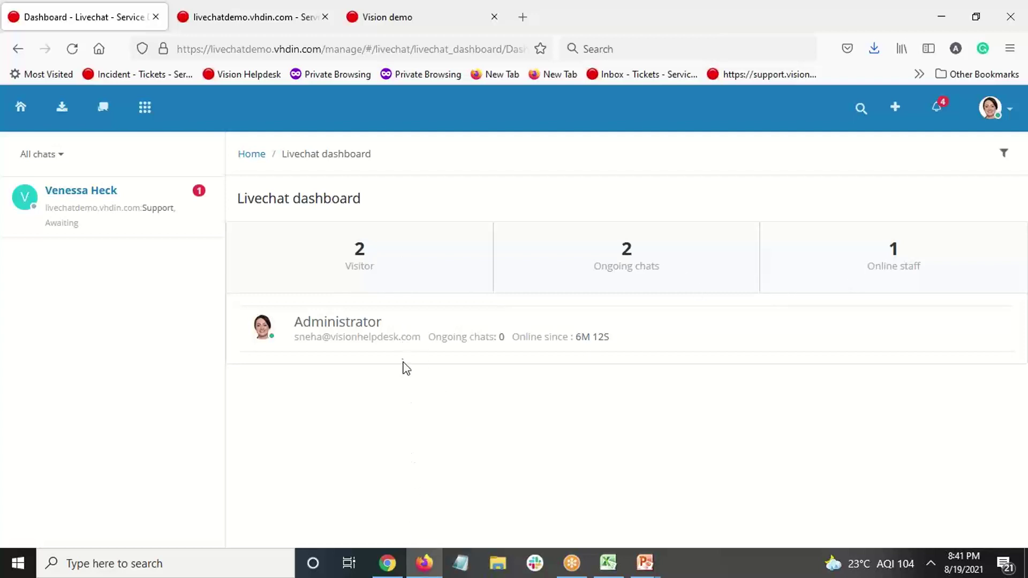
- Show the Livechat dashboard's filter, check its Status and Active on chat fields, and examine the Administrator's online duration
left_click(1003, 154)
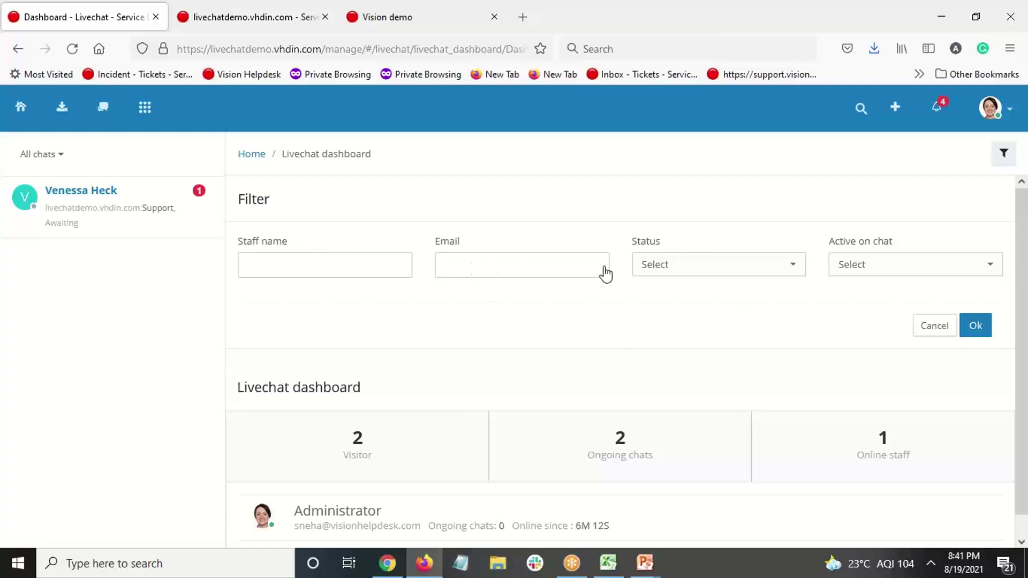
left_click(673, 268)
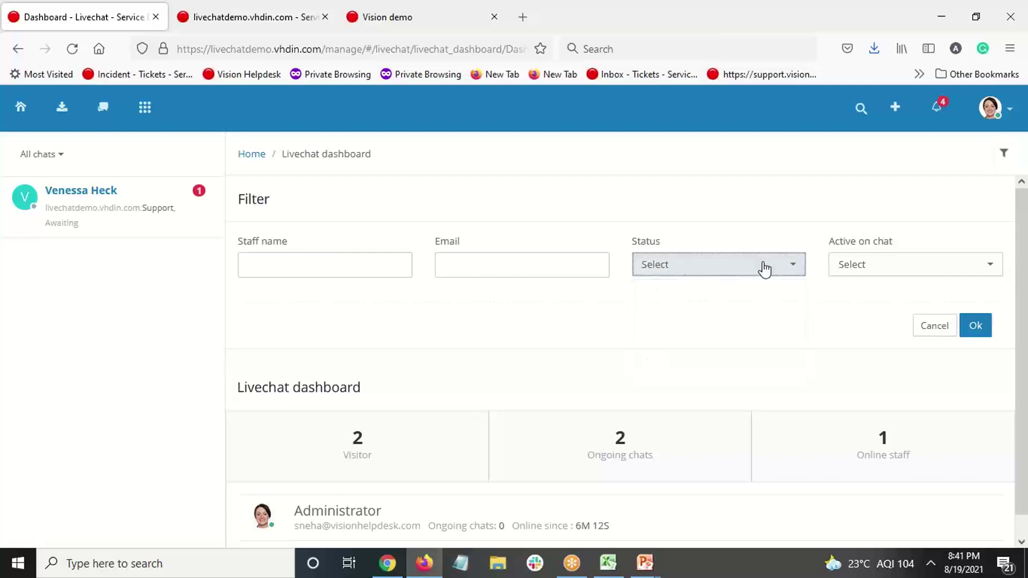
left_click(844, 266)
left_click(846, 268)
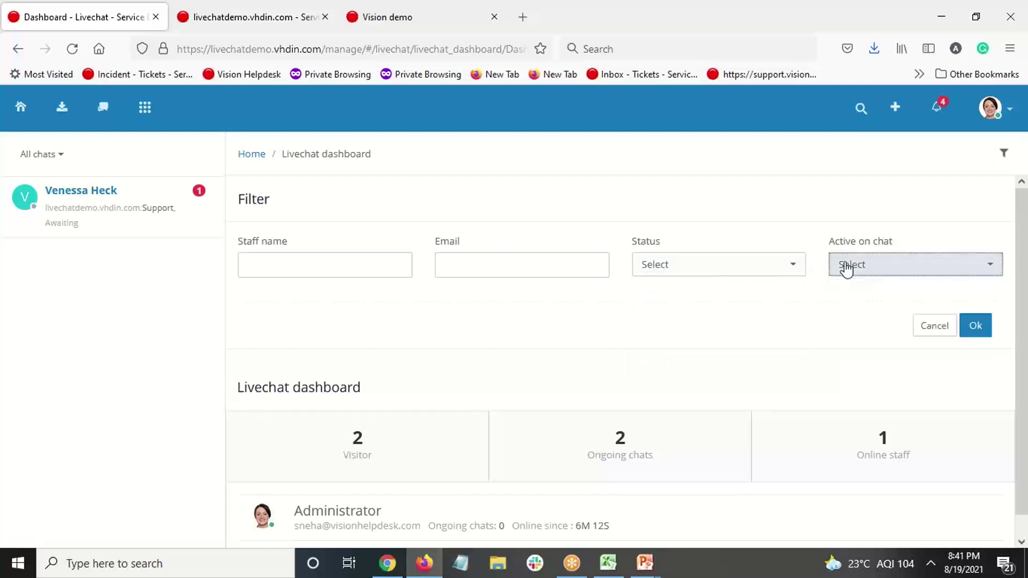
scroll(716, 305, "down", 1)
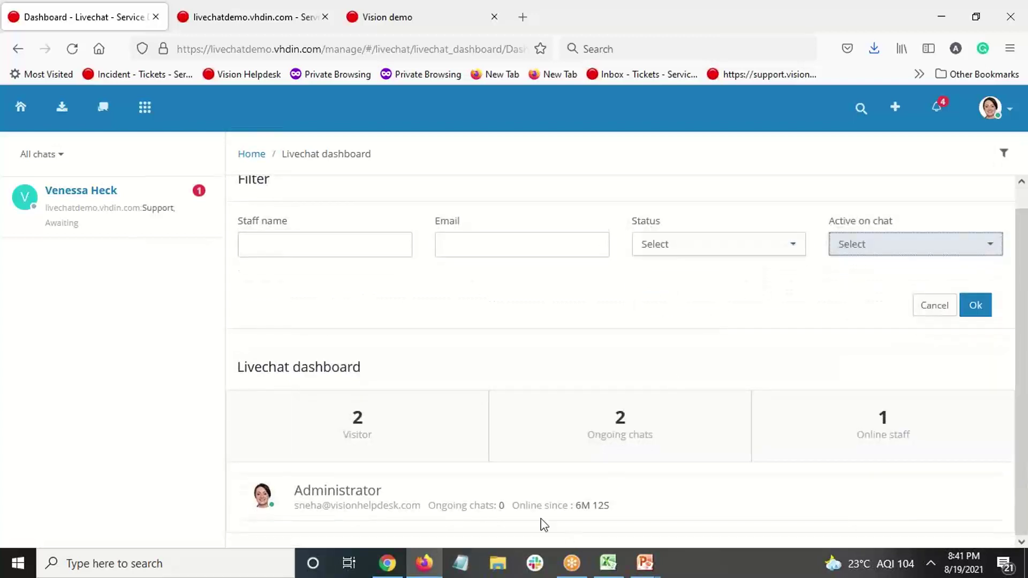
left_click_drag(513, 505, 620, 514)
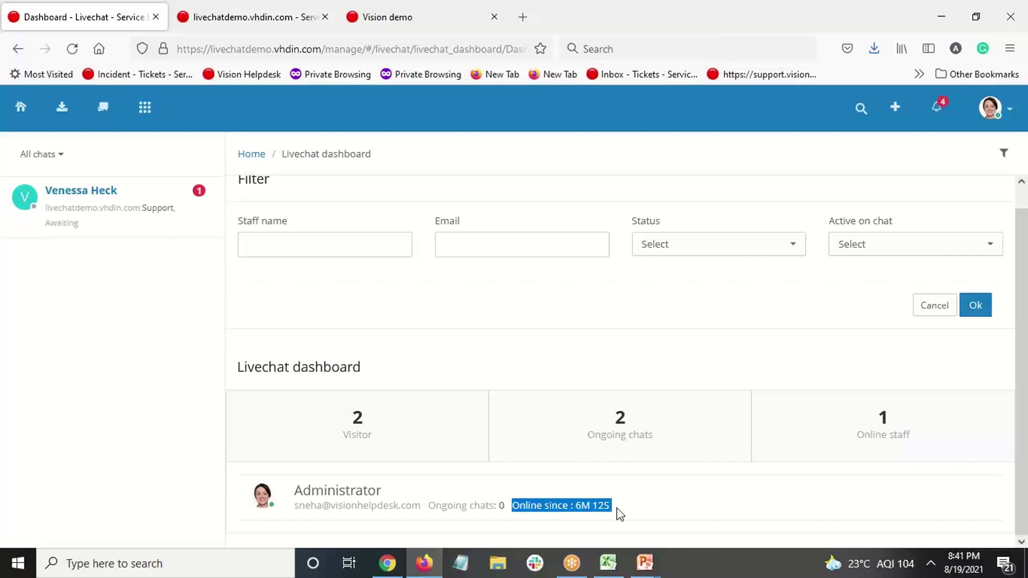
left_click(621, 514)
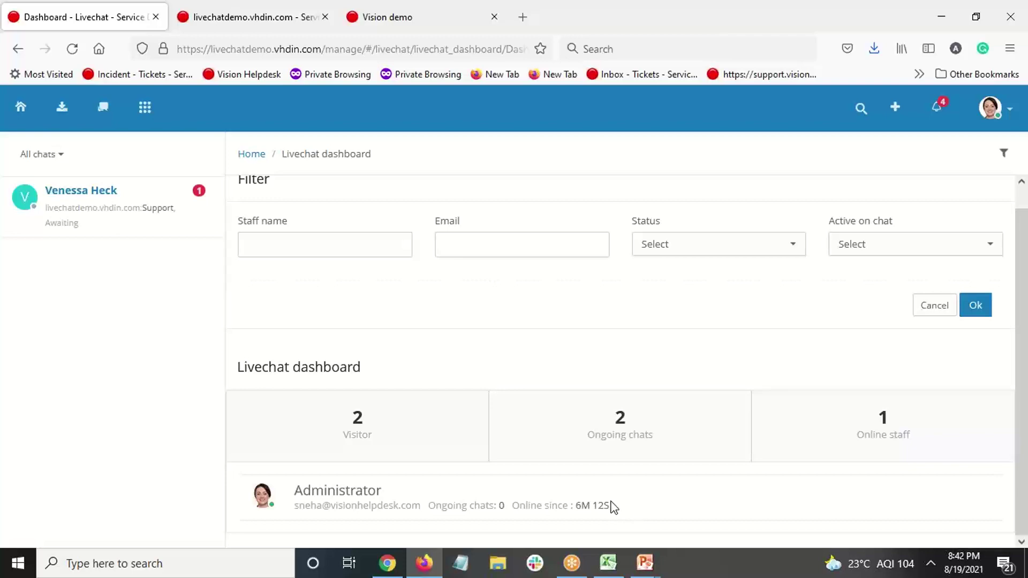
key("alt+Tab")
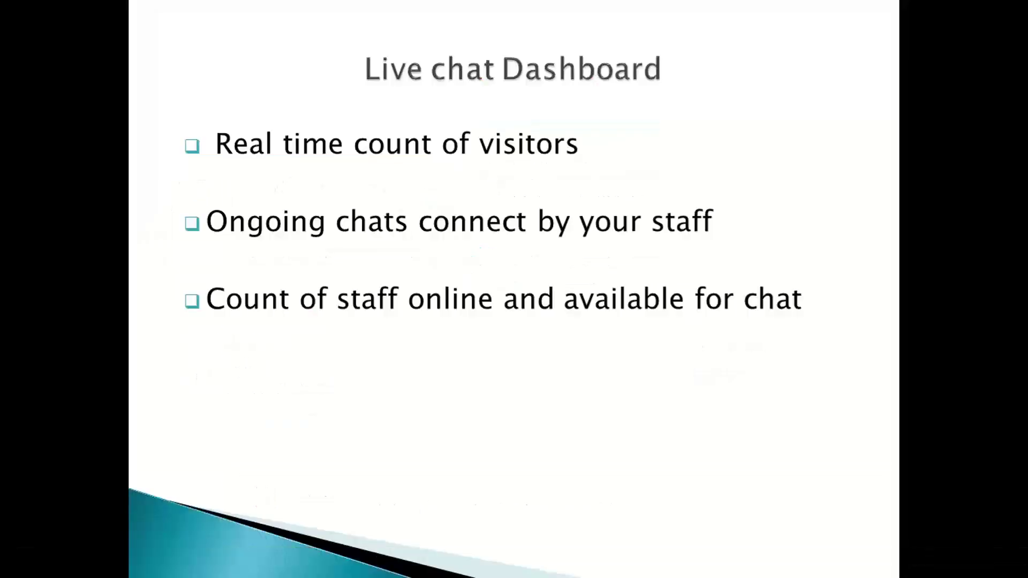
key("Right")
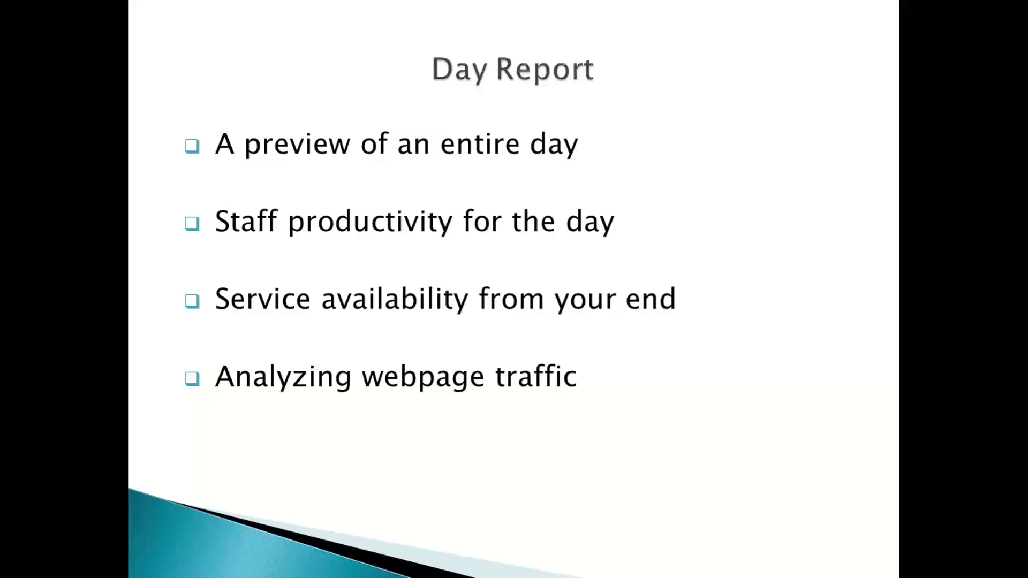
key("alt+Tab")
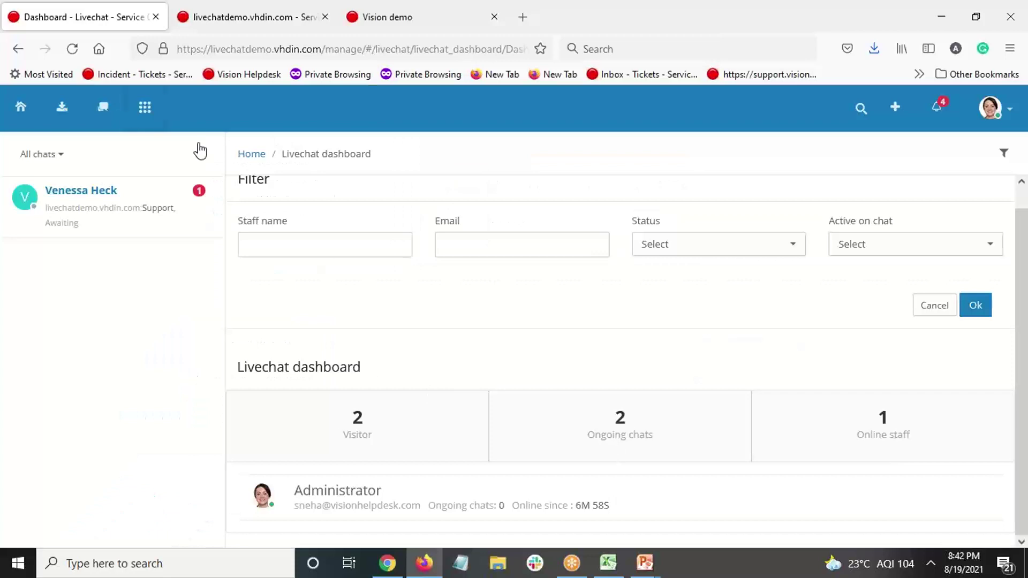
- Open the live chat Day report from the Online visitors page
left_click(101, 108)
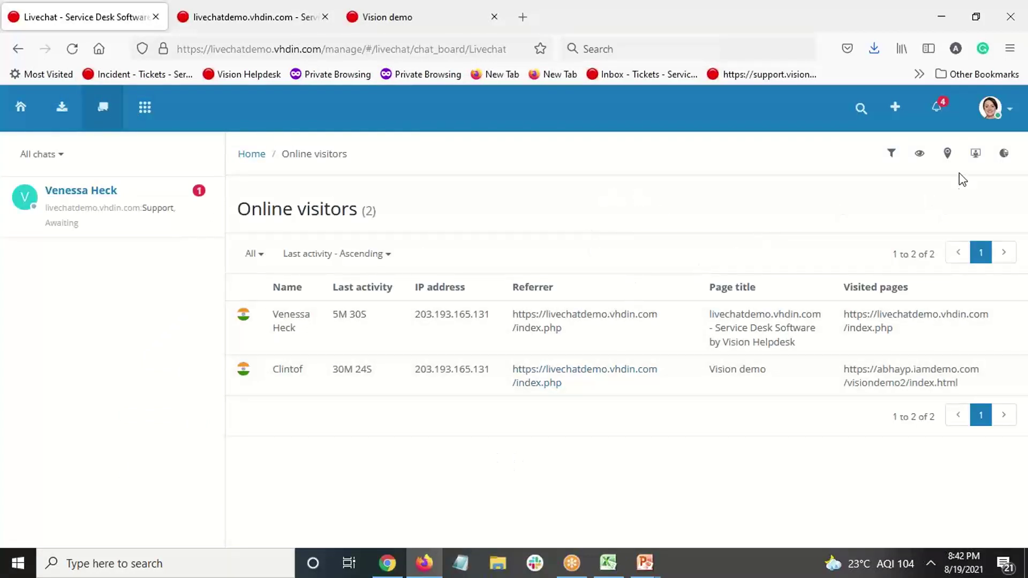
left_click(1001, 156)
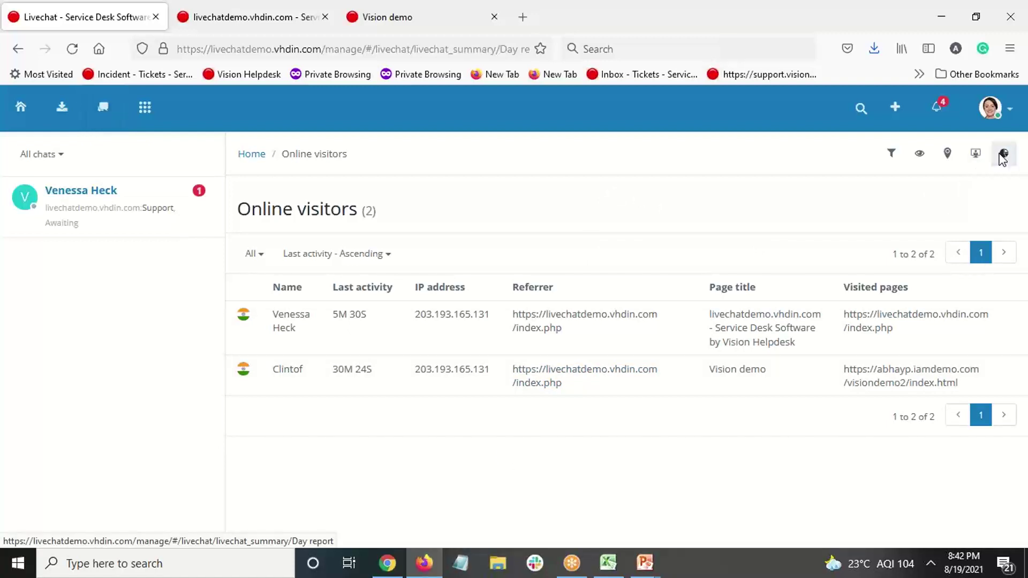
left_click(571, 257)
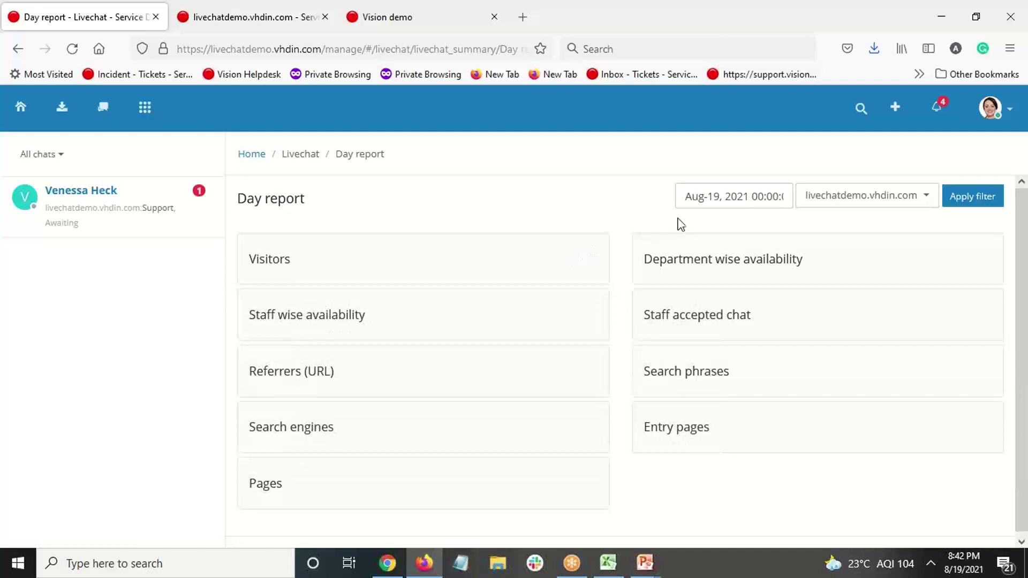
- Filter the Day report to the date Aug-12, 2021
left_click(763, 197)
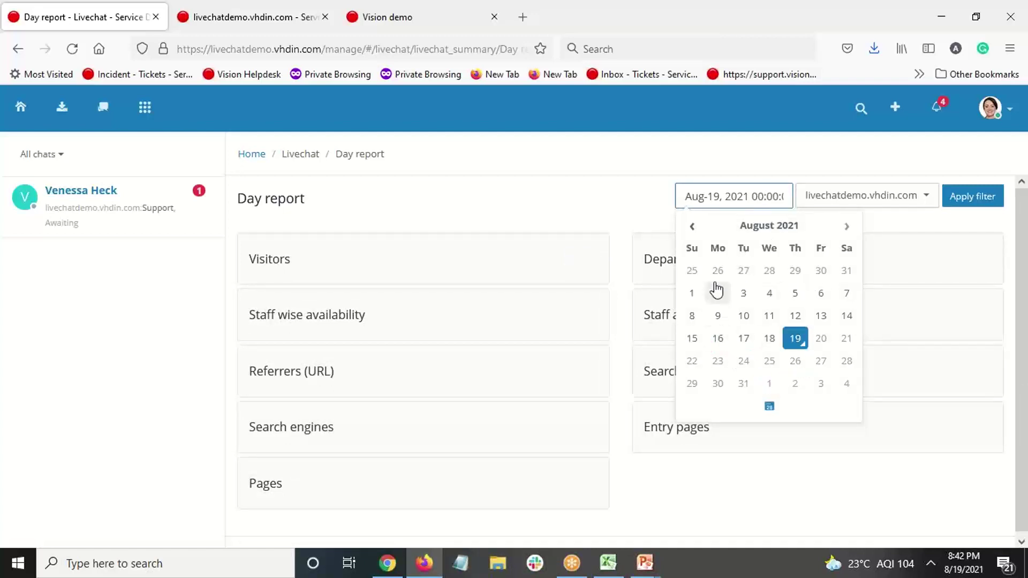
left_click(796, 319)
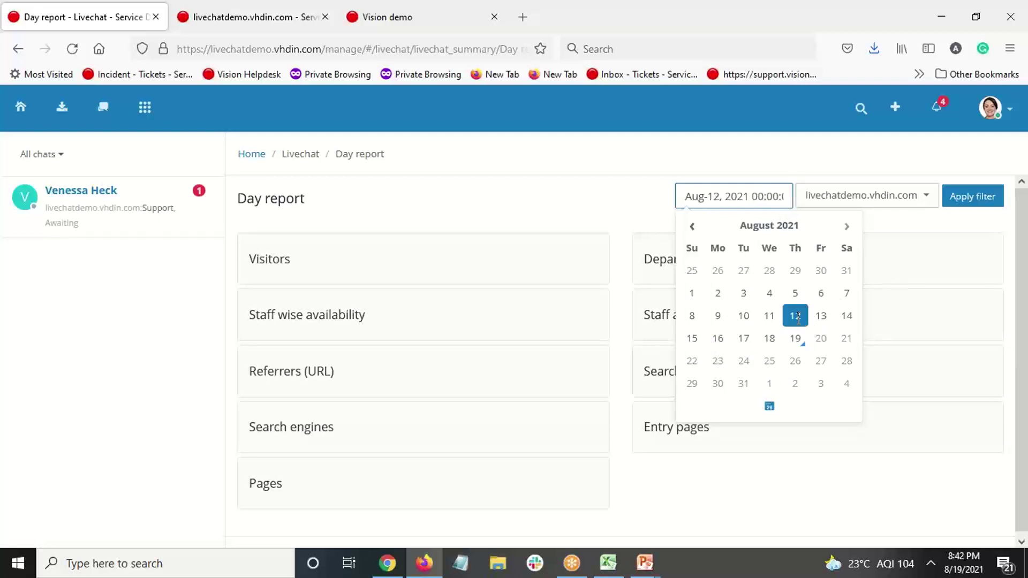
left_click(966, 207)
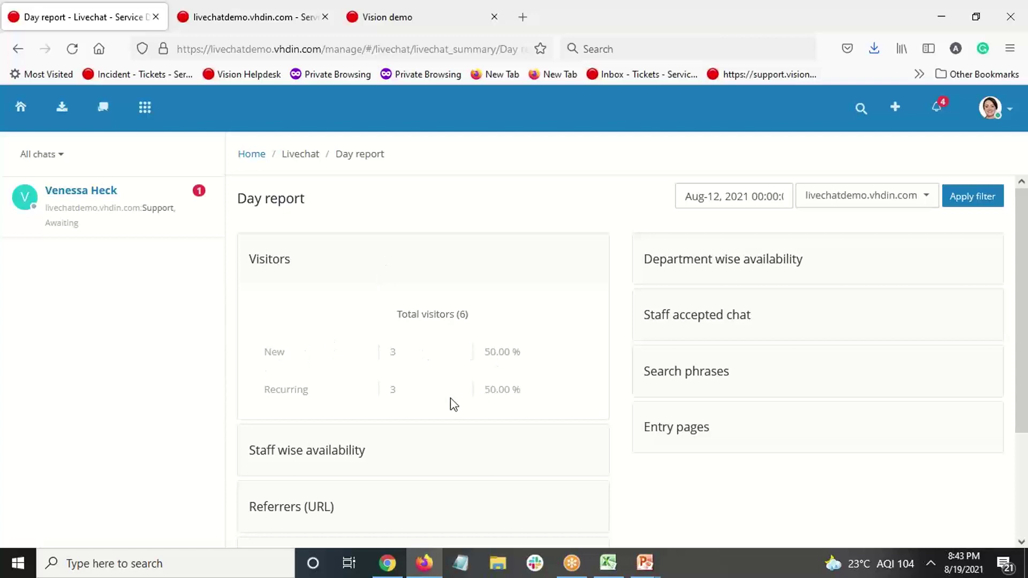
- Collapse the Visitors section and review Staff wise availability with more entries loaded
left_click(373, 262)
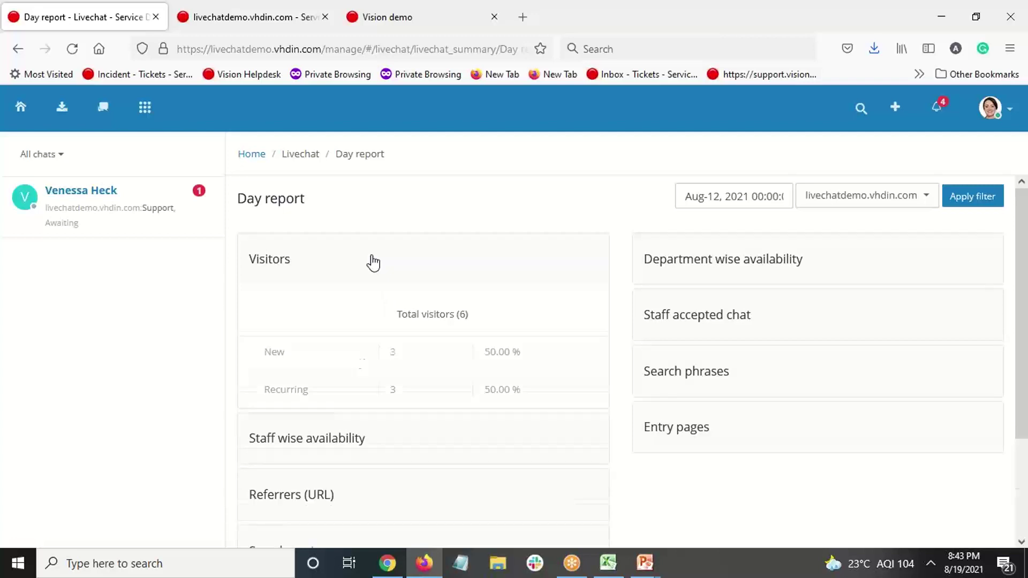
left_click(381, 320)
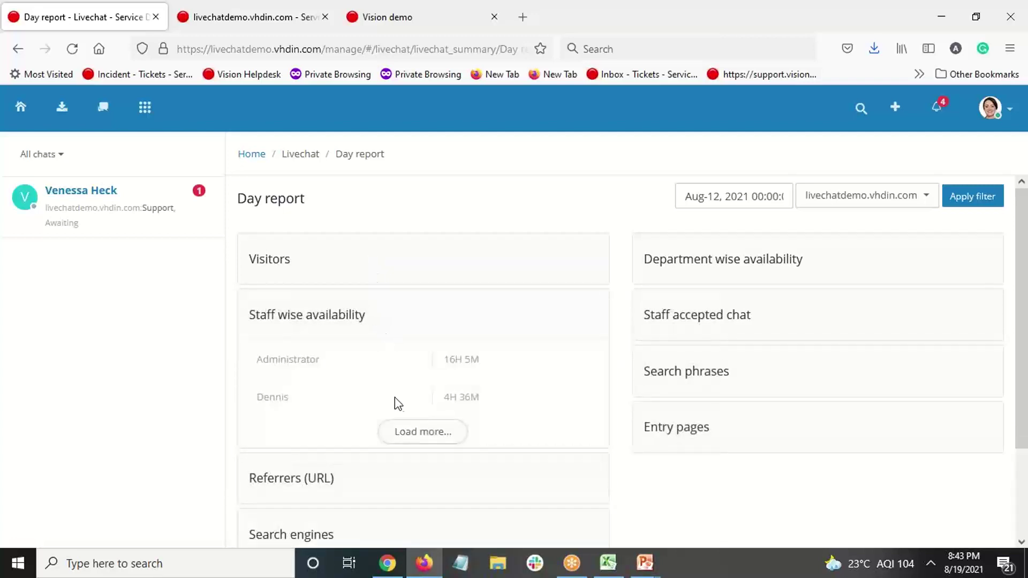
left_click(409, 431)
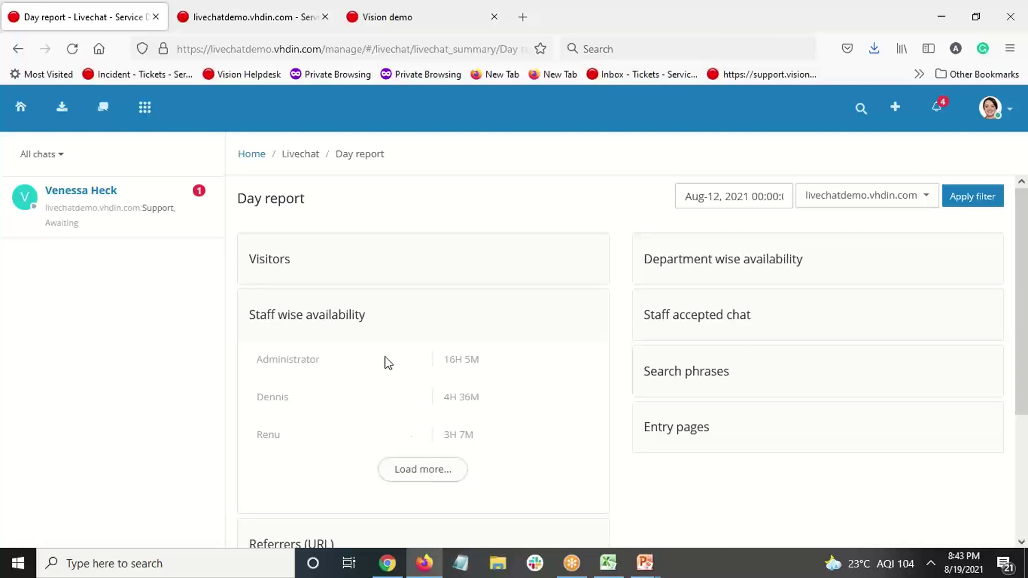
left_click(372, 320)
- Review Department wise availability with more entries loaded, and check the report's date picker without changing the date
left_click(716, 268)
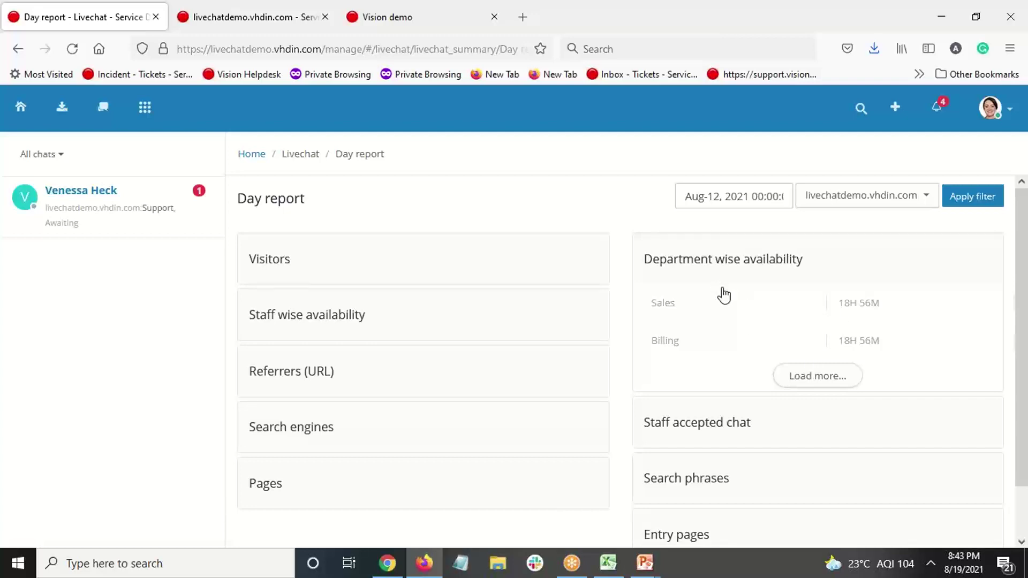
left_click(809, 381)
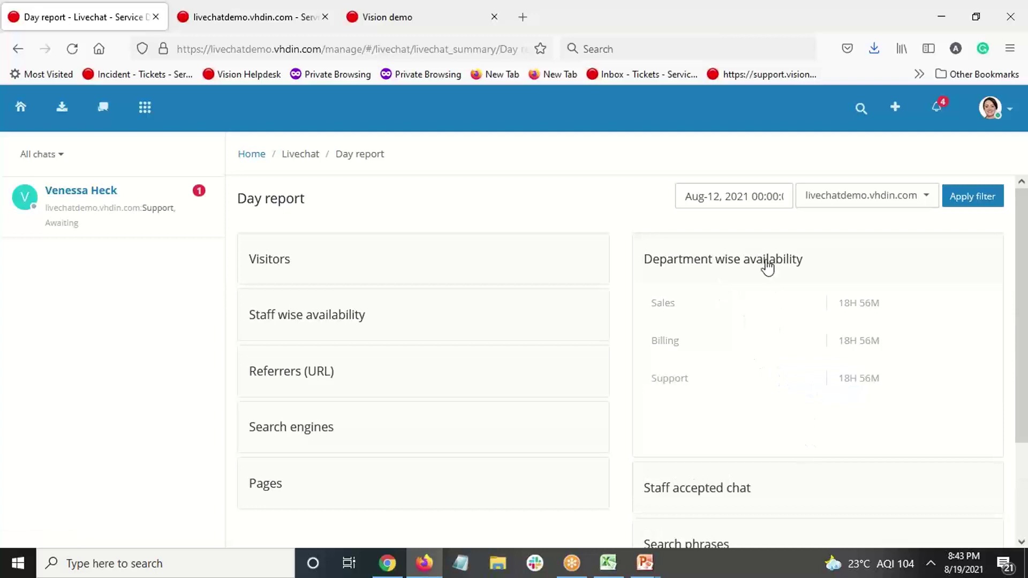
left_click(765, 198)
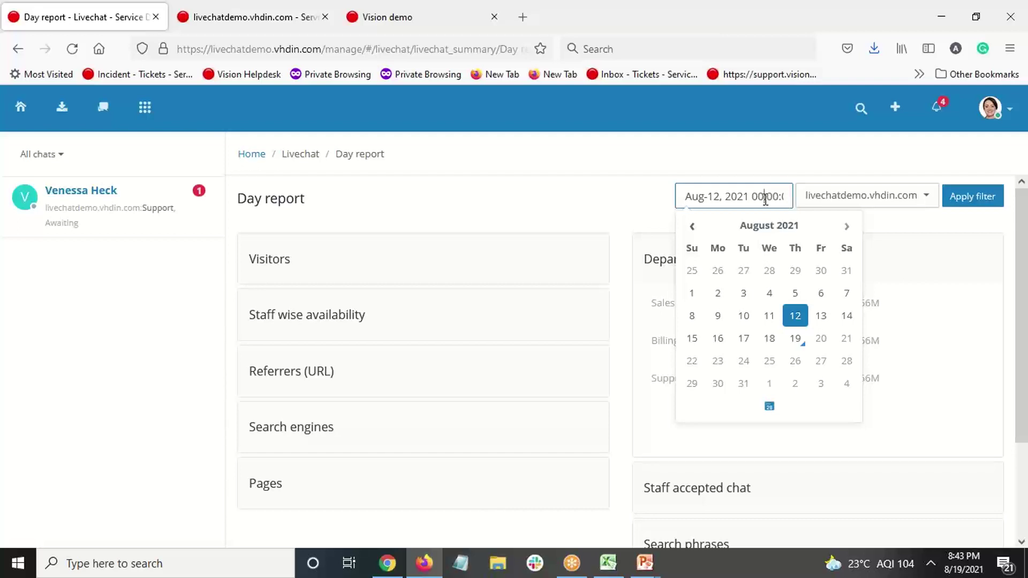
left_click(634, 186)
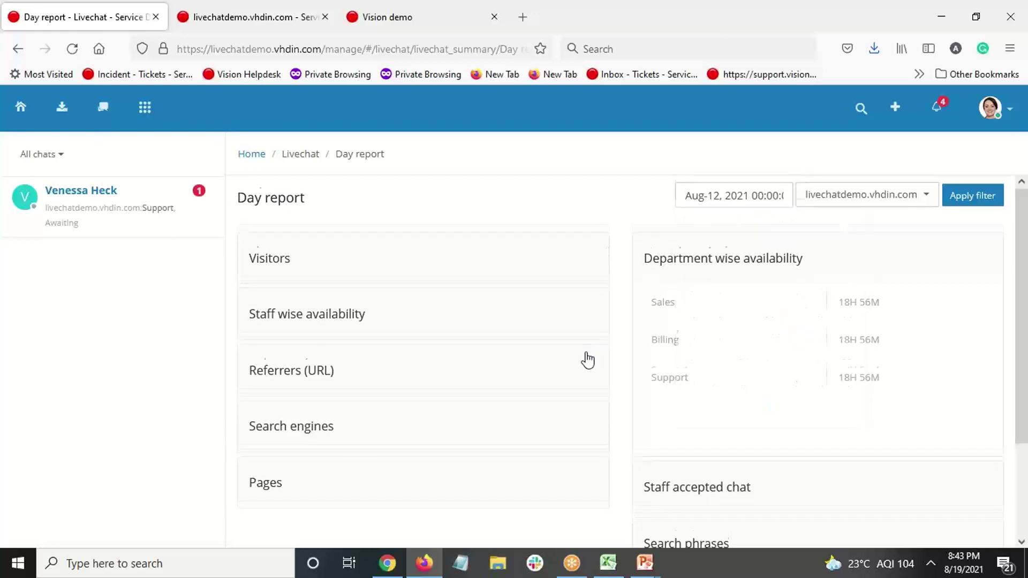
scroll(588, 359, "down", 2)
scroll(589, 359, "up", 2)
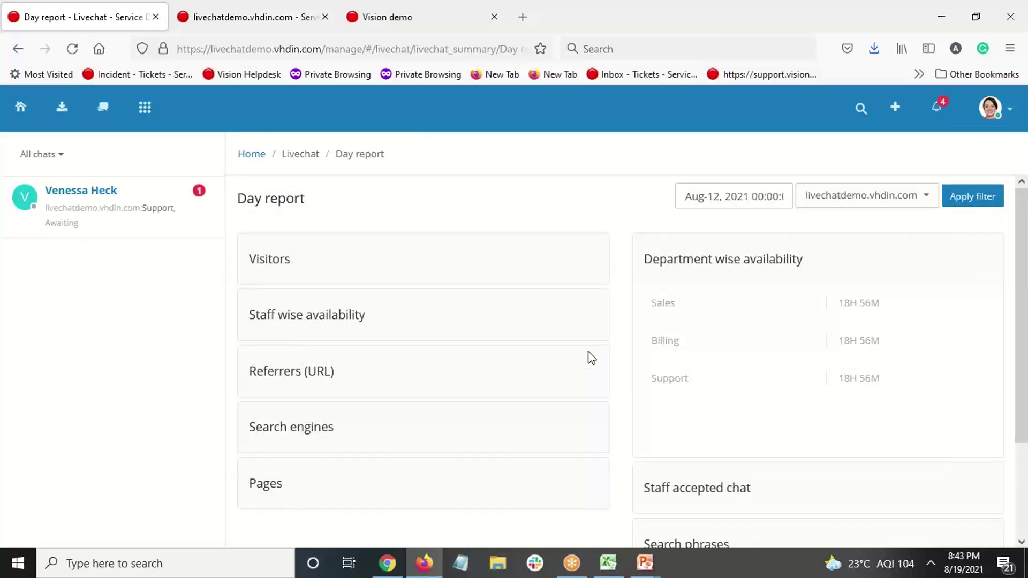
key("alt+Tab")
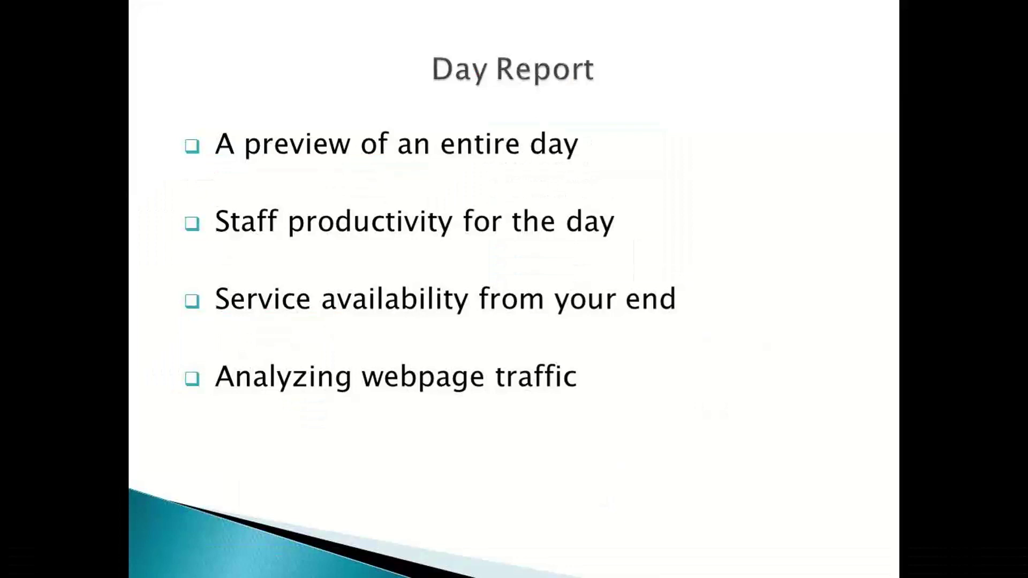
key("Right")
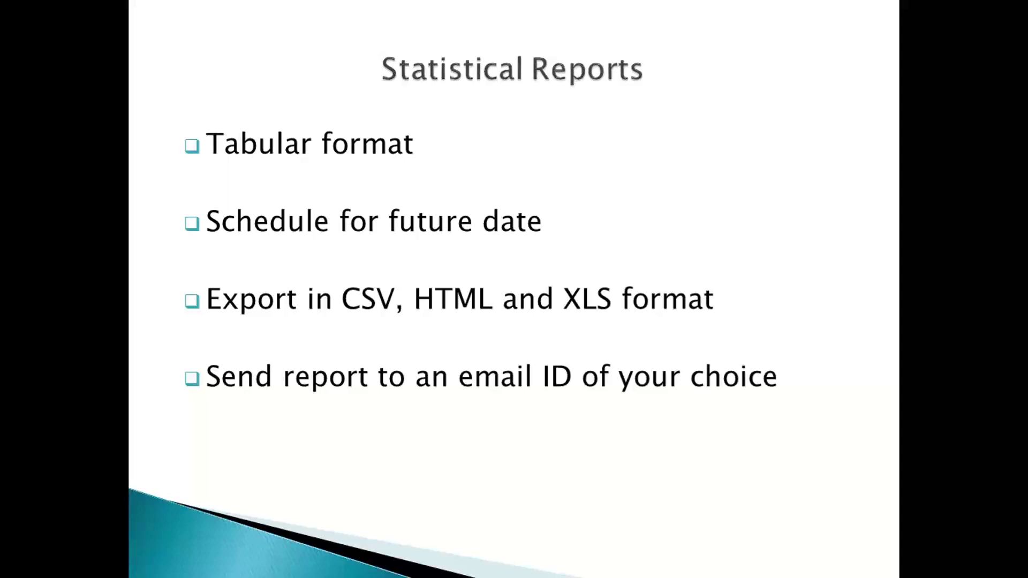
key("alt+Tab")
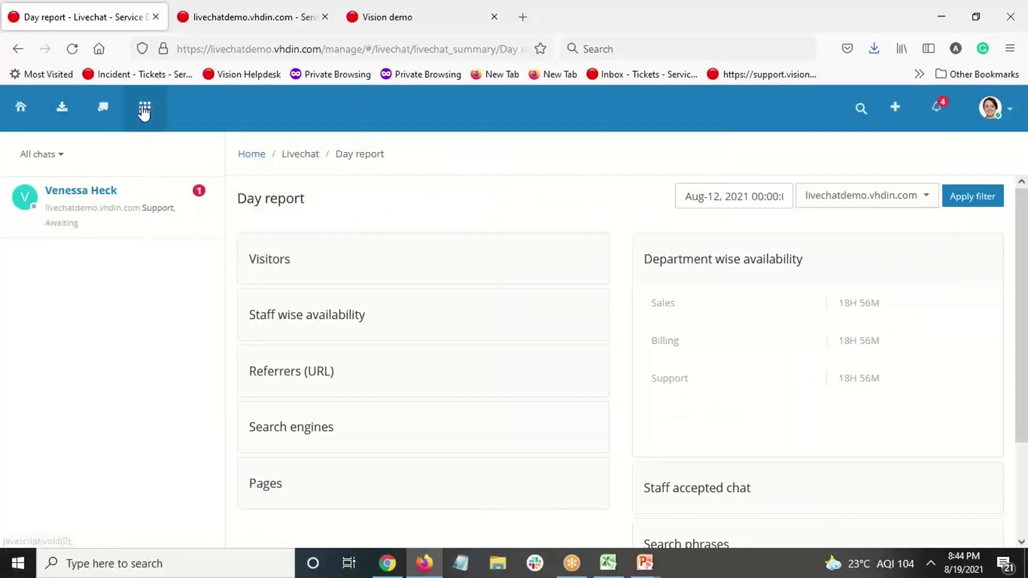
- Open the Visitor report from the Livechat group of the Statistical reports
left_click(143, 111)
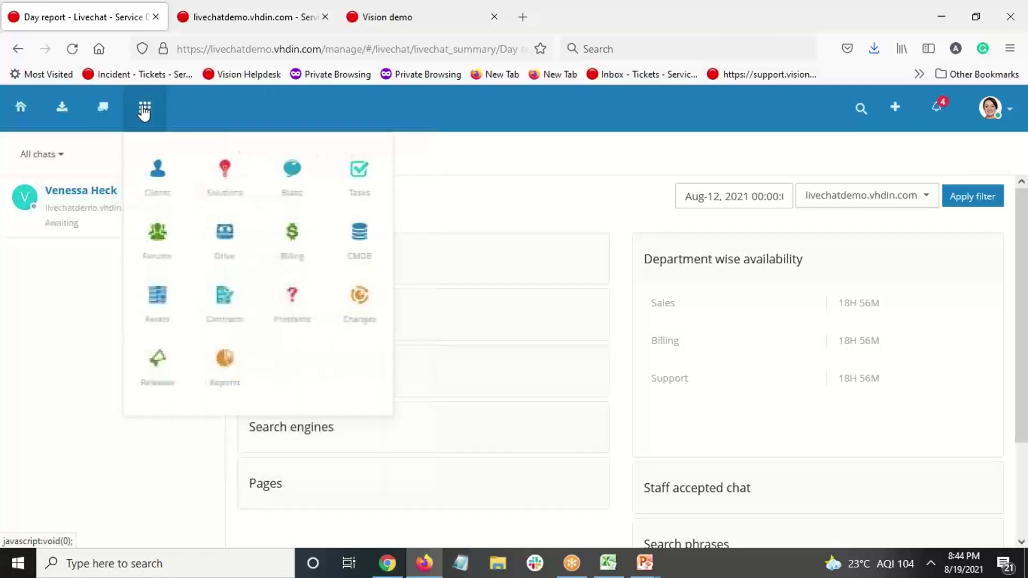
left_click(224, 354)
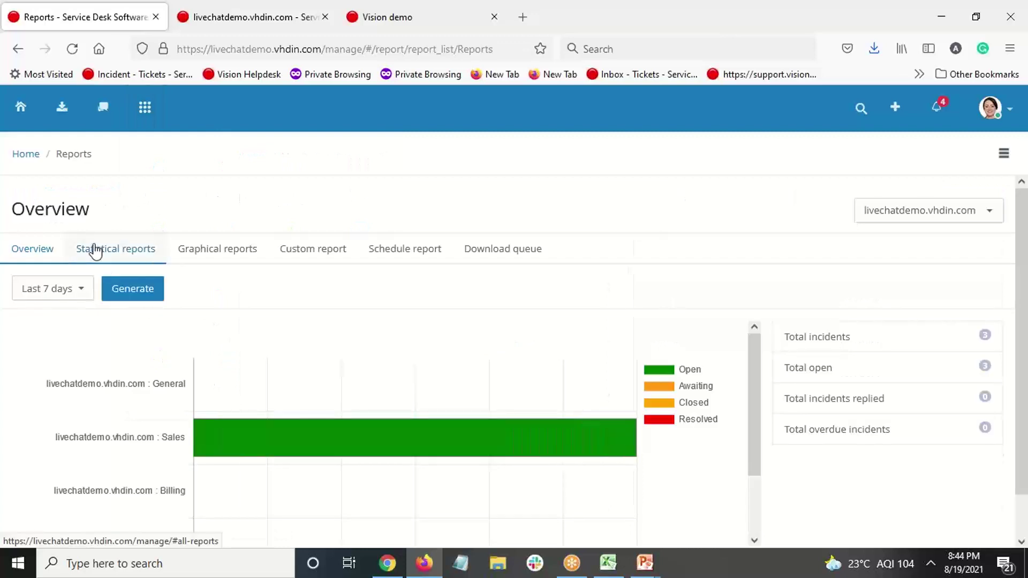
left_click(94, 248)
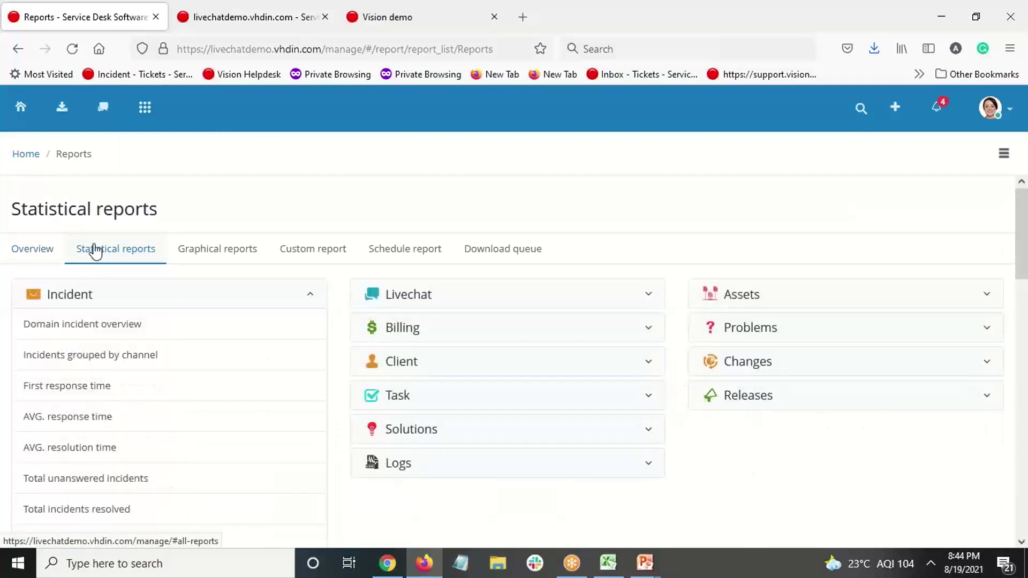
left_click(153, 303)
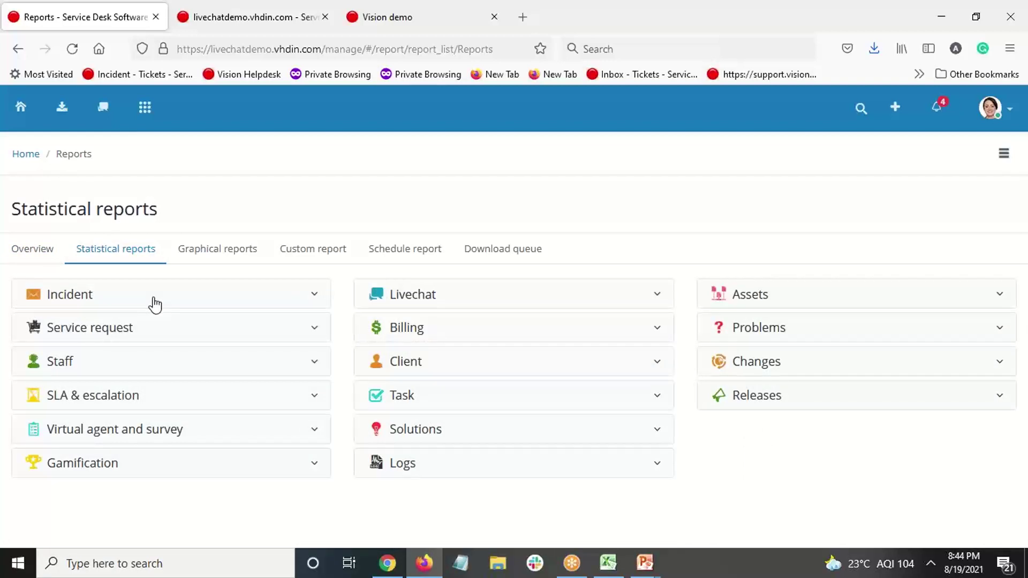
left_click(377, 304)
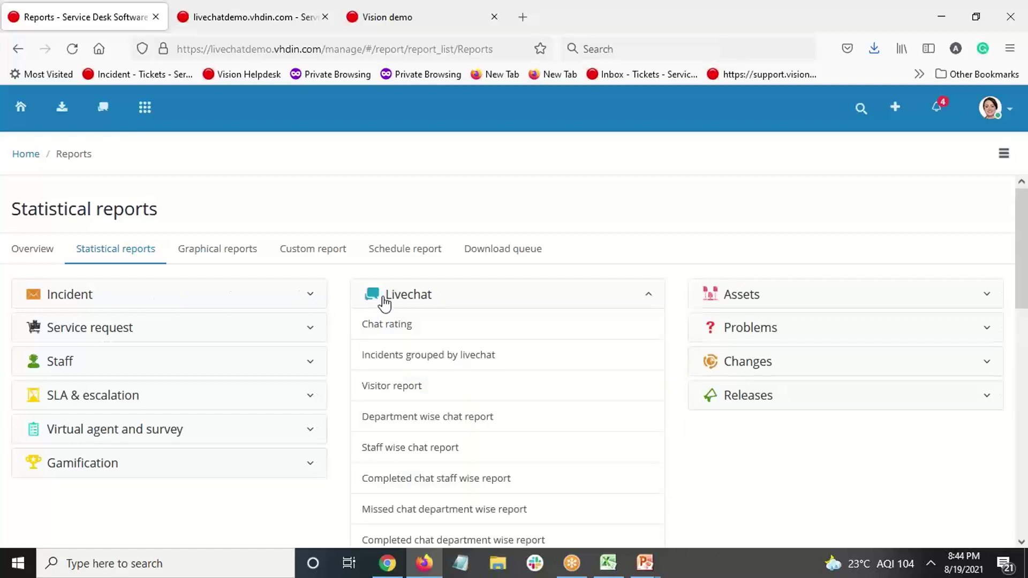
scroll(442, 300, "down", 3)
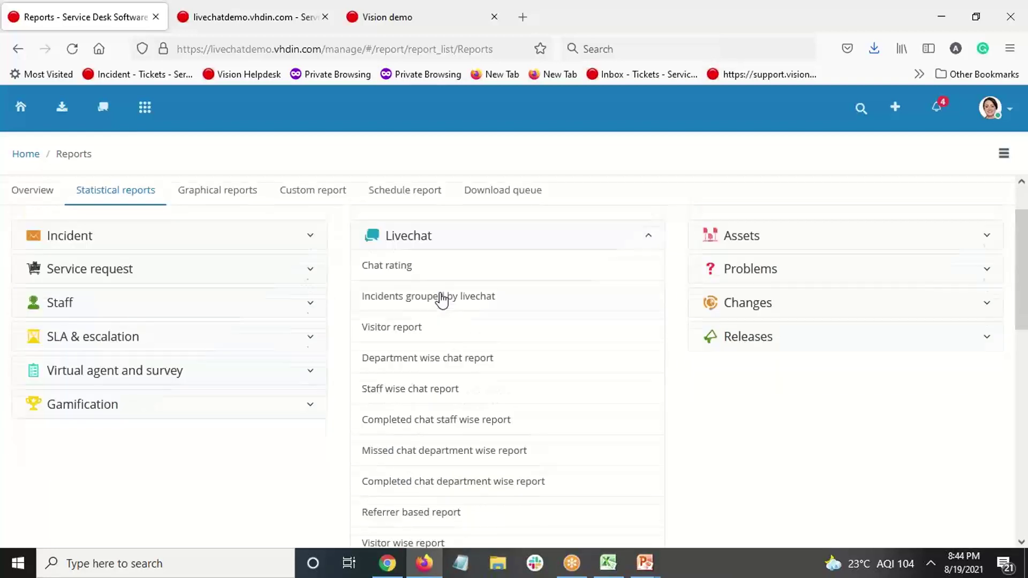
left_click(424, 305)
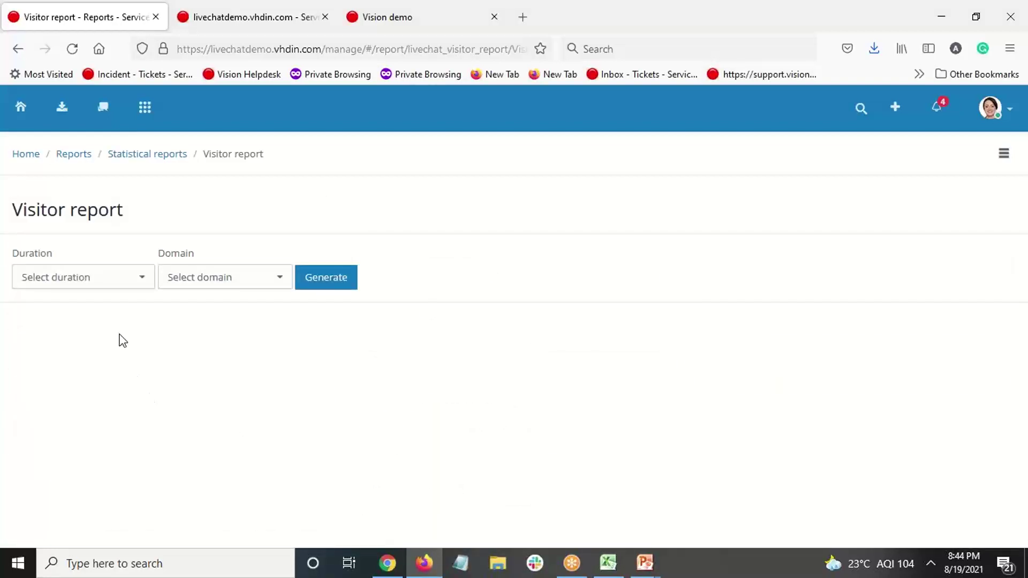
- Generate the Visitor report for the last 30 days on the domain livechatdemo.vhdin.com
left_click(121, 288)
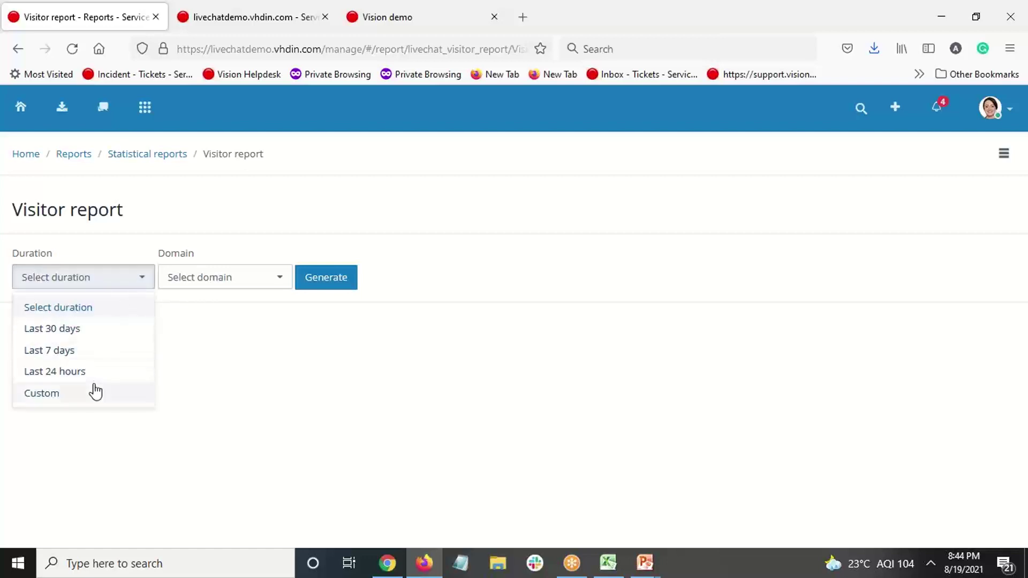
left_click(96, 337)
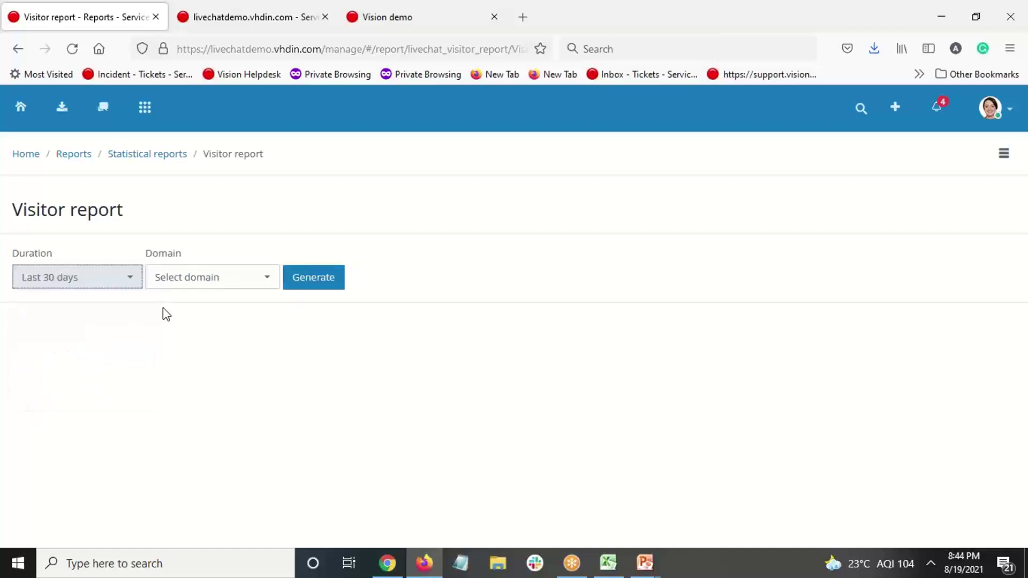
left_click(186, 284)
left_click(188, 330)
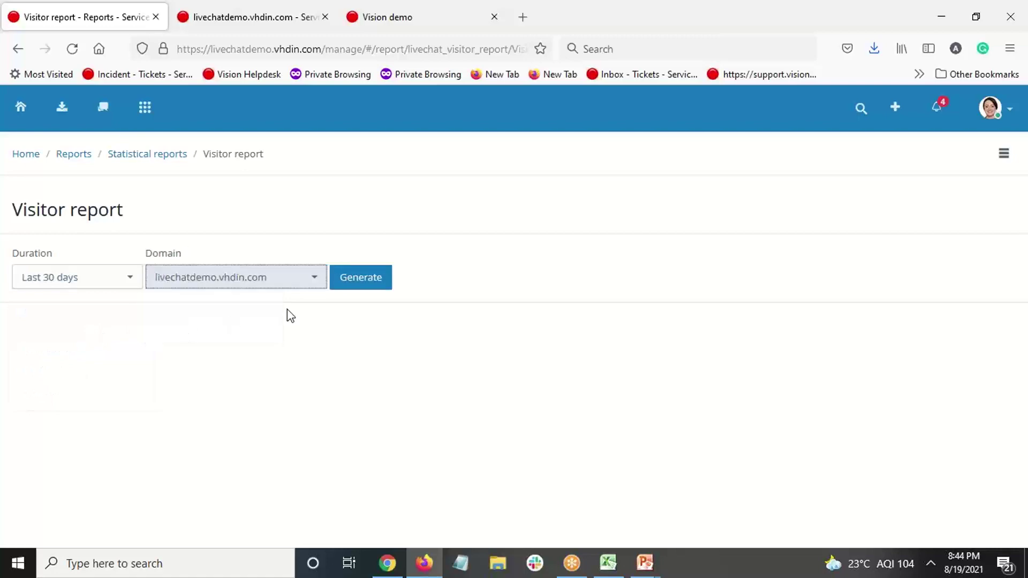
left_click(364, 288)
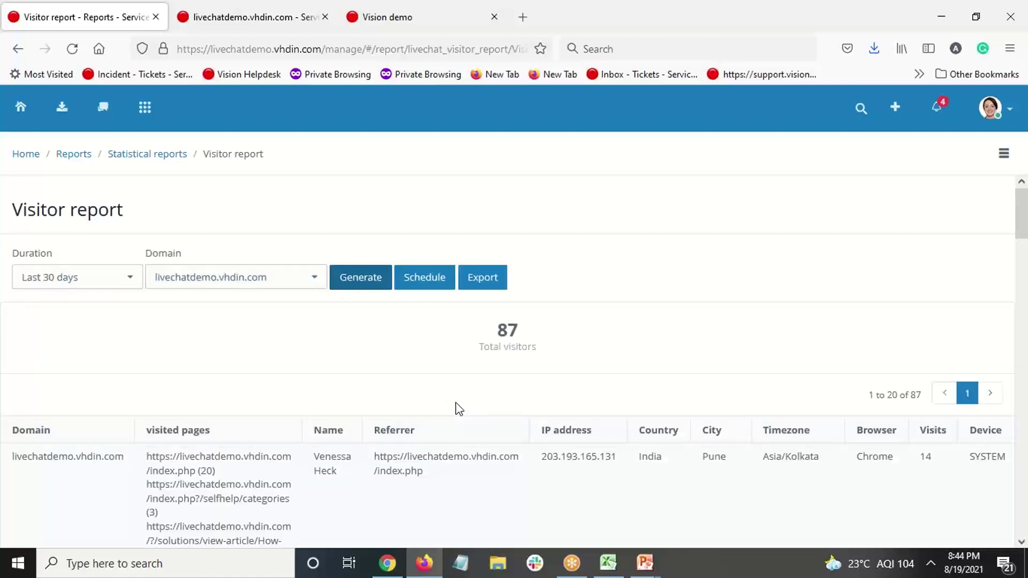
- Examine the total visitors figure and the visitor table's columns, from visited pages and referrer to visits and device
scroll(459, 409, "down", 3)
scroll(459, 409, "up", 3)
left_click_drag(496, 334, 518, 334)
left_click(555, 344)
scroll(592, 361, "down", 2)
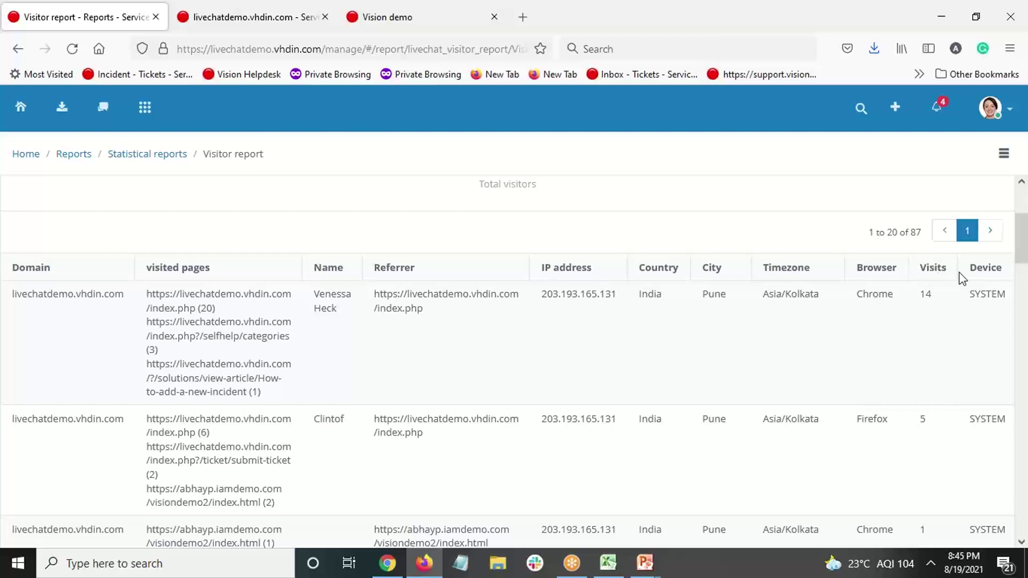
scroll(934, 395, "up", 3)
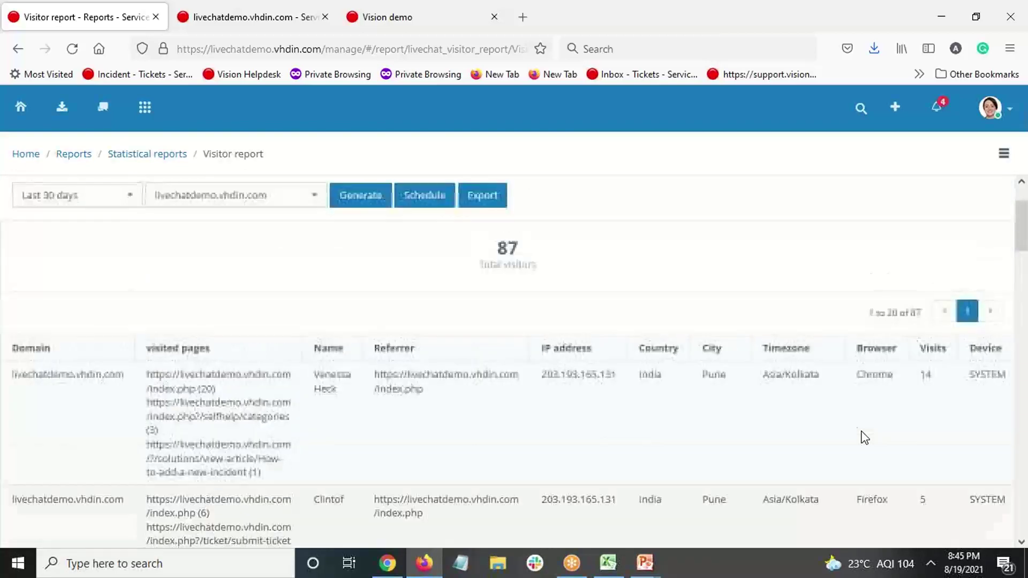
scroll(864, 438, "up", 2)
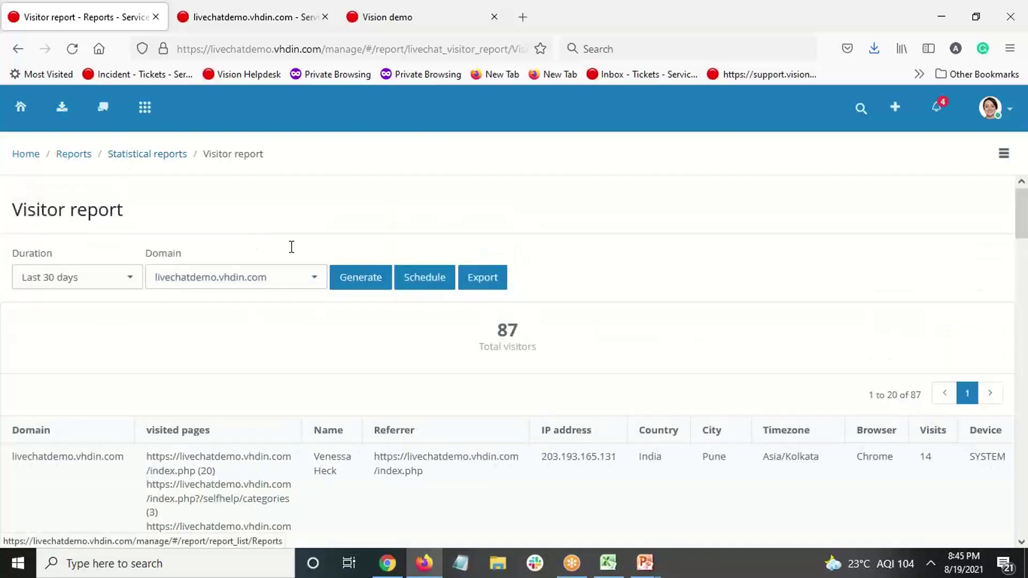
- Try scheduling the Visitor report daily as CSV, with start and end dates of Aug-19, 2021 20:45 and Send email enabled, and discard the schedule
left_click(434, 285)
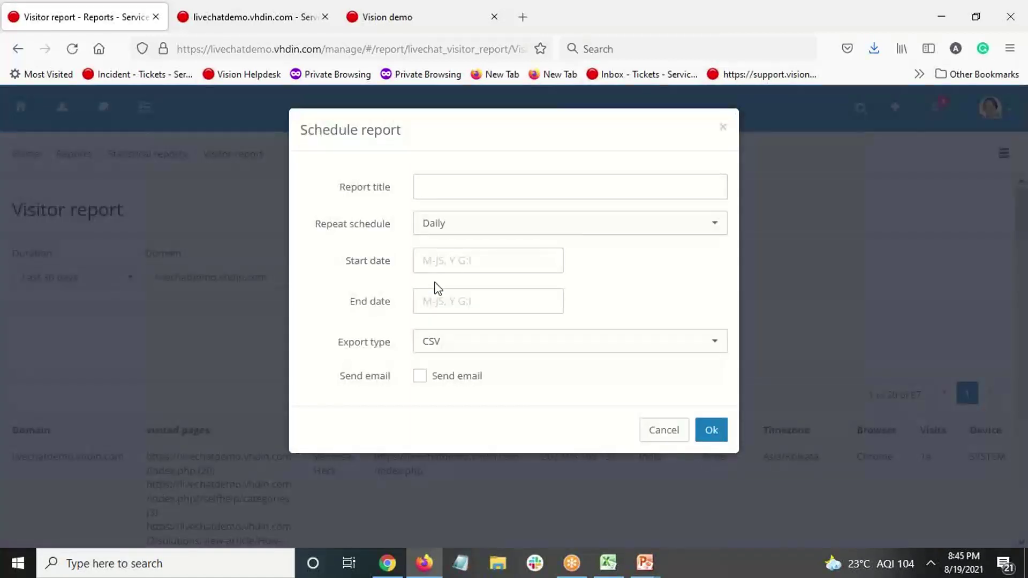
left_click(441, 182)
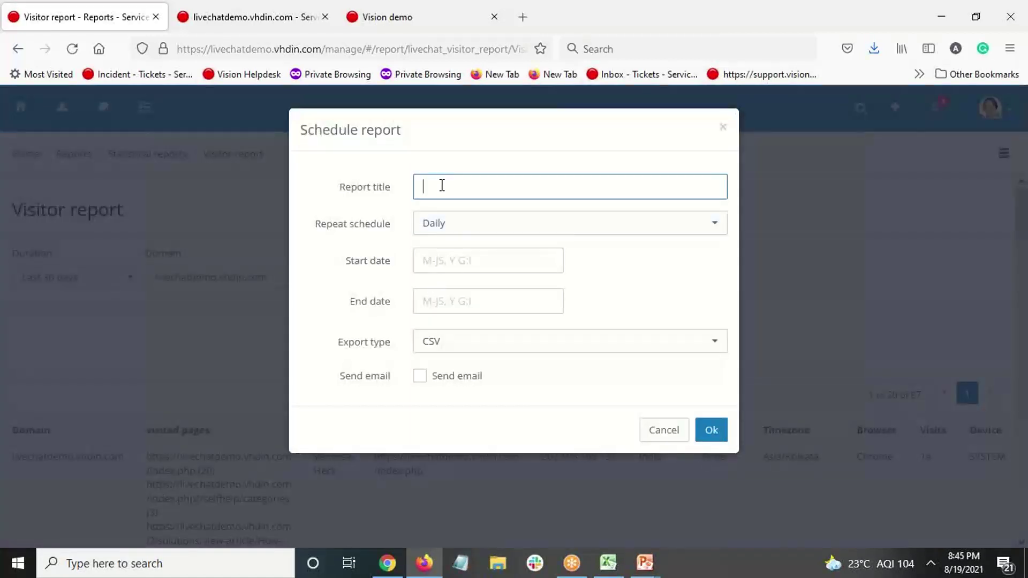
left_click(448, 223)
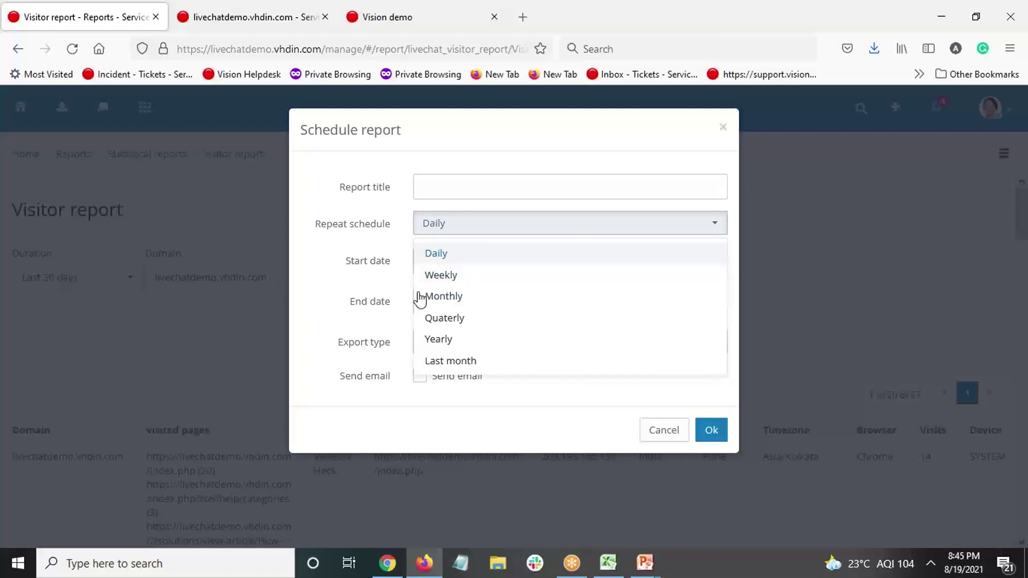
left_click(327, 277)
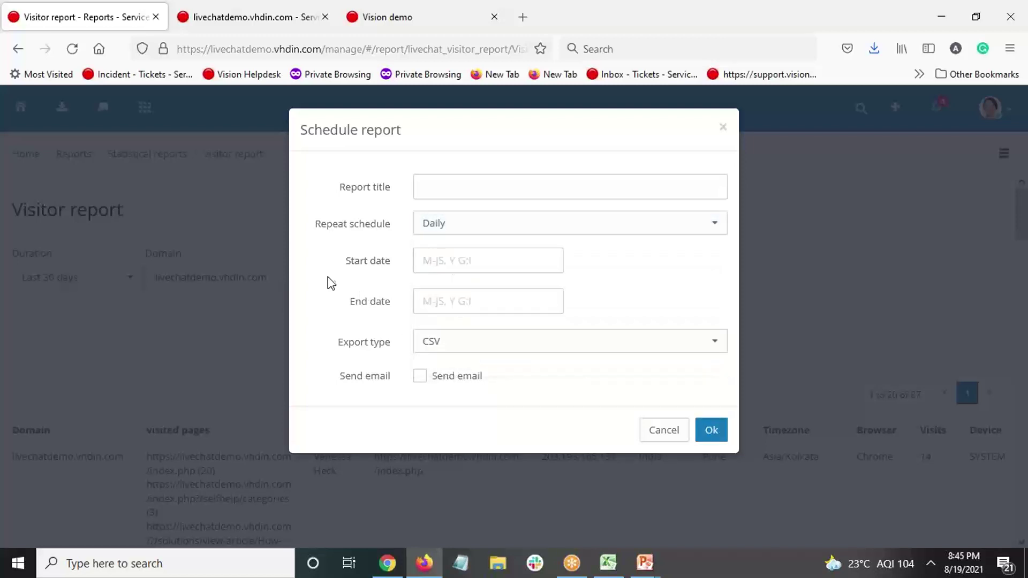
left_click(437, 263)
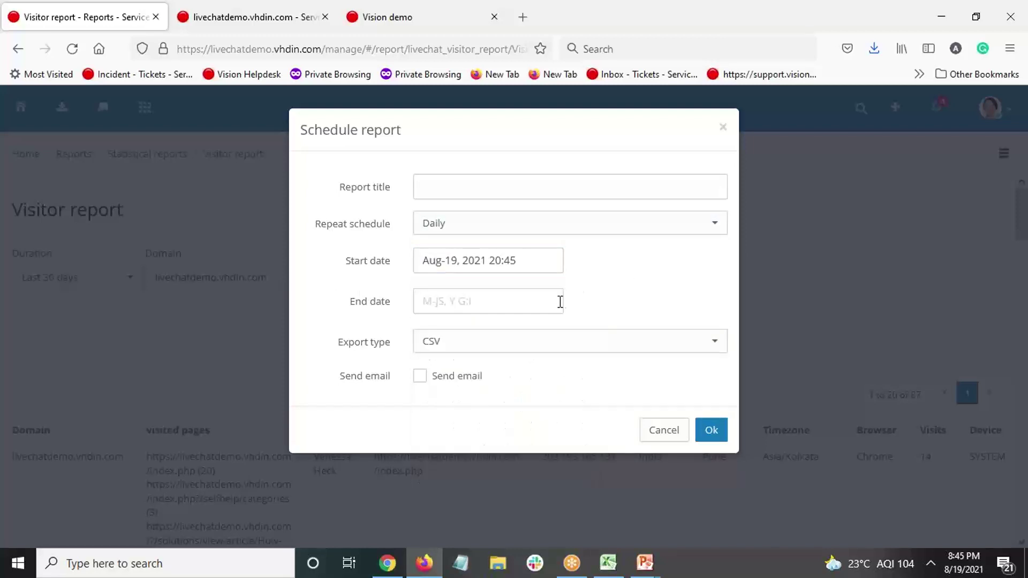
left_click(542, 302)
left_click(596, 297)
left_click(438, 348)
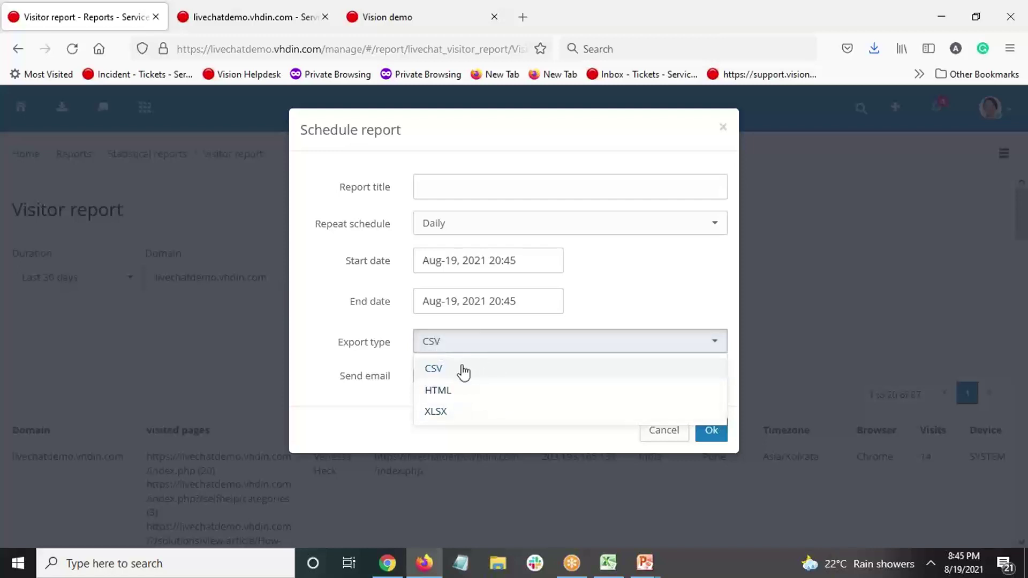
left_click(370, 399)
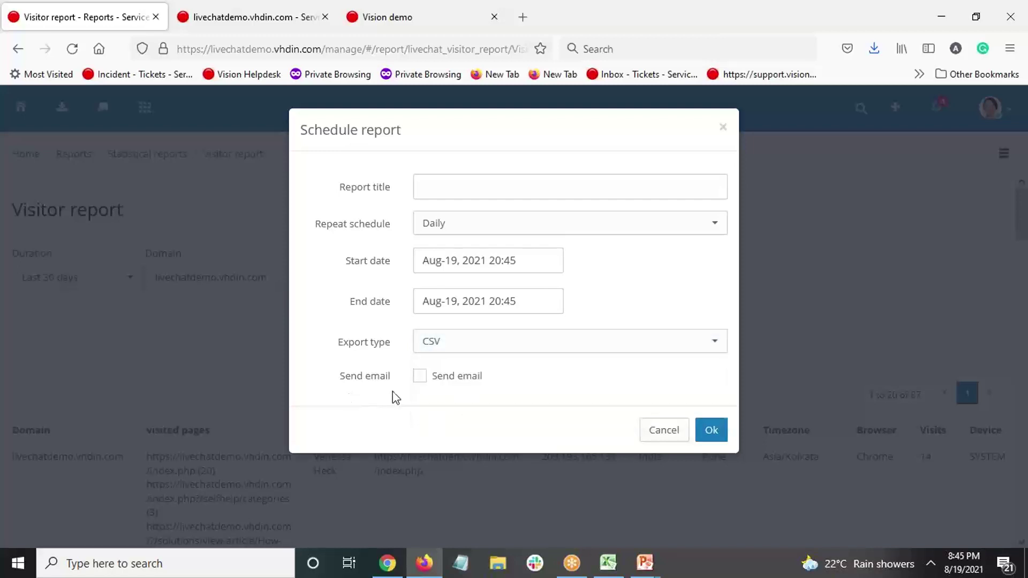
left_click(420, 376)
left_click(427, 405)
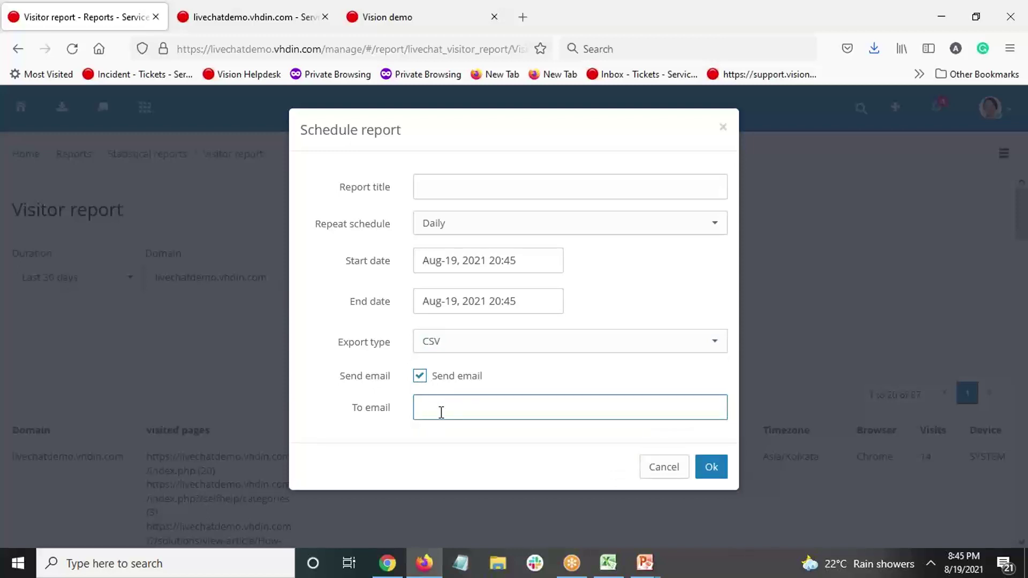
left_click(659, 470)
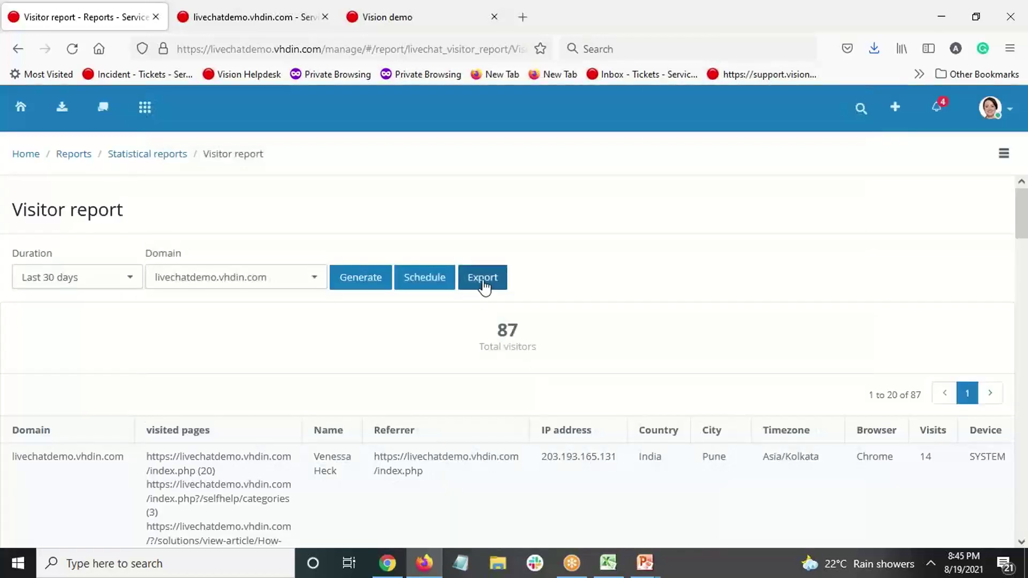
- Try requesting an export of the Visitor report as CSV with Send email enabled, and cancel the request
left_click(484, 284)
left_click(448, 191)
left_click(458, 226)
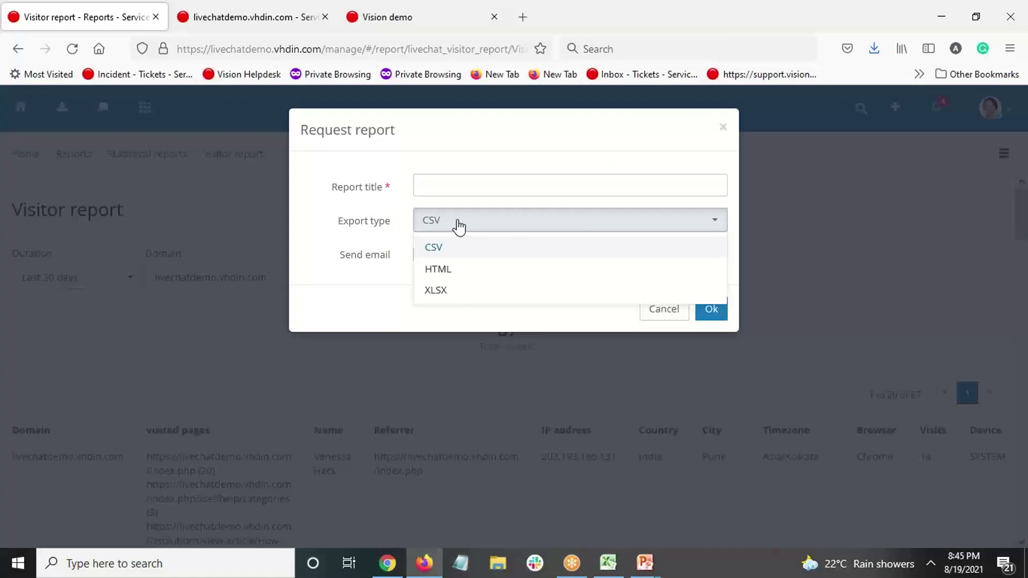
left_click(457, 226)
left_click(419, 254)
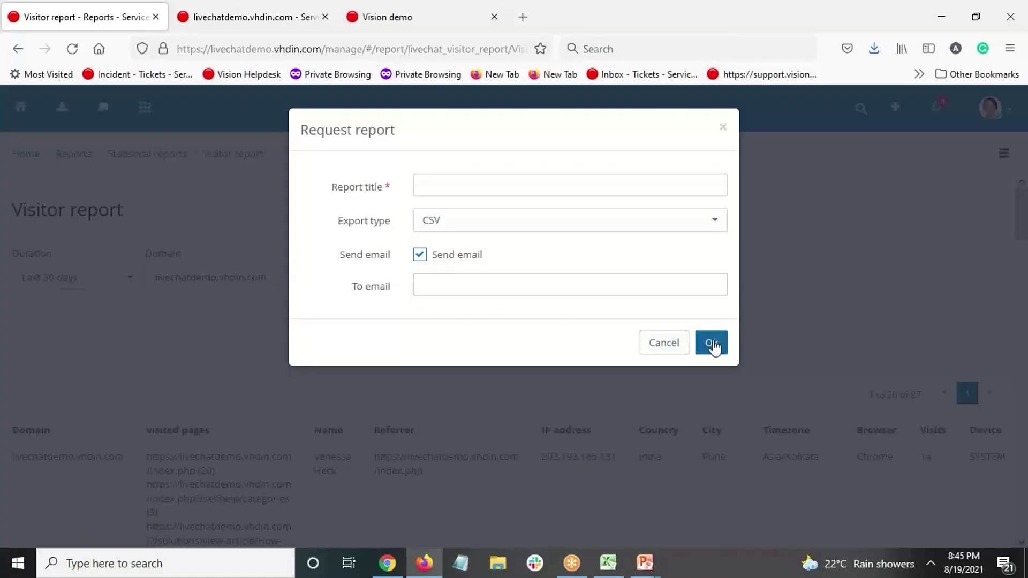
left_click(663, 342)
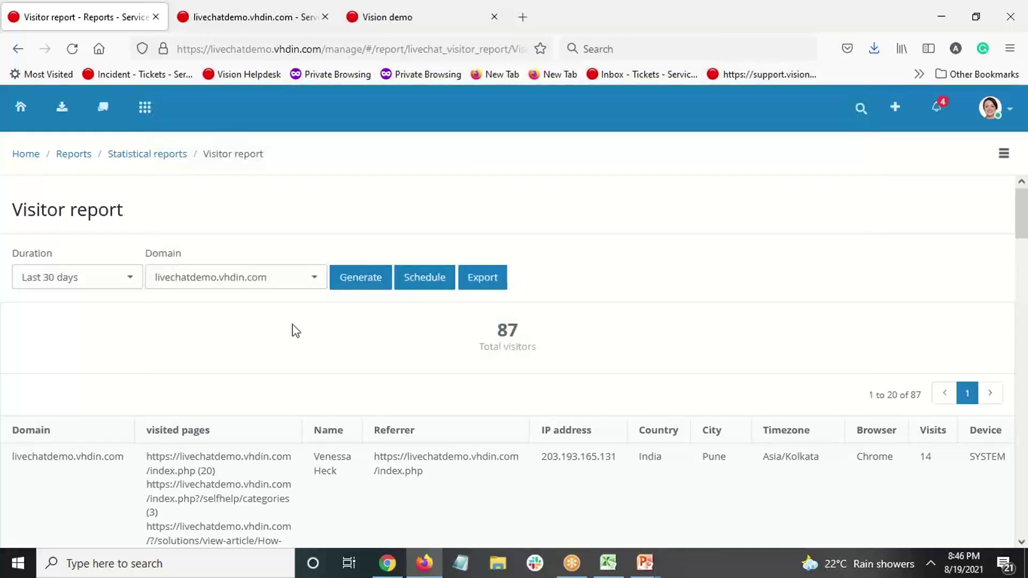
- Return to the Statistical reports and open the Staff wise chat report from the Livechat group
left_click(117, 155)
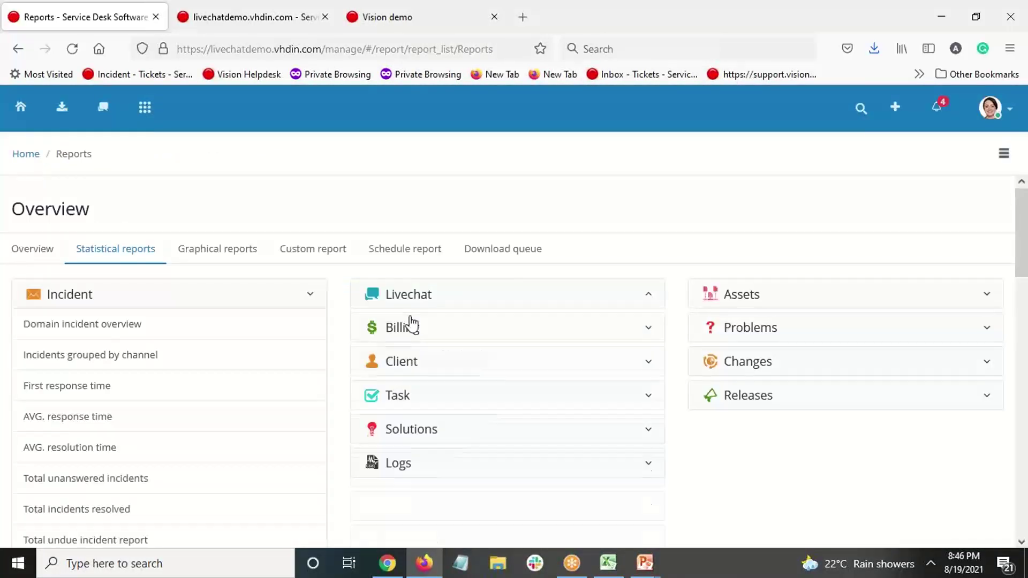
scroll(442, 362, "down", 2)
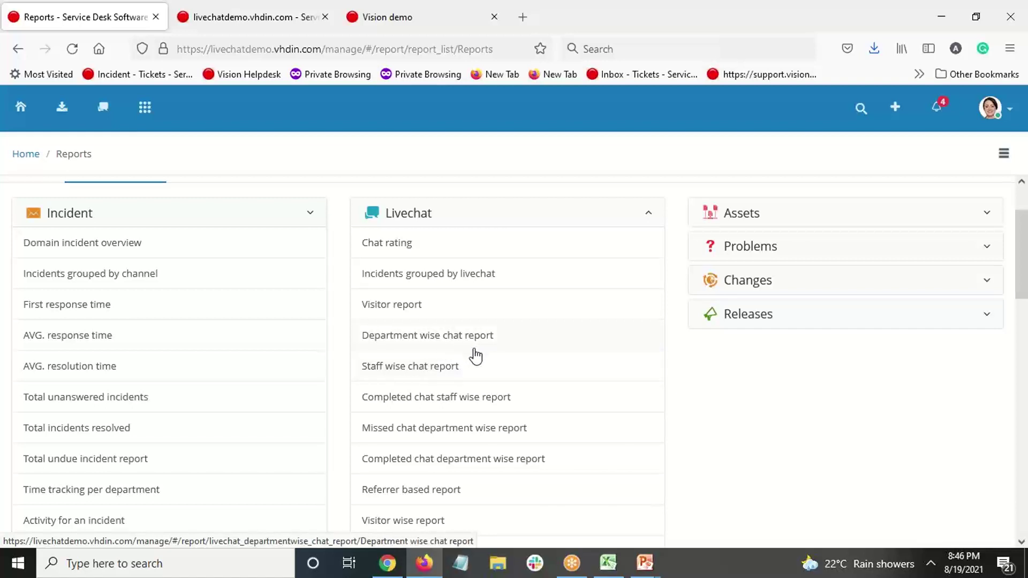
left_click(436, 369)
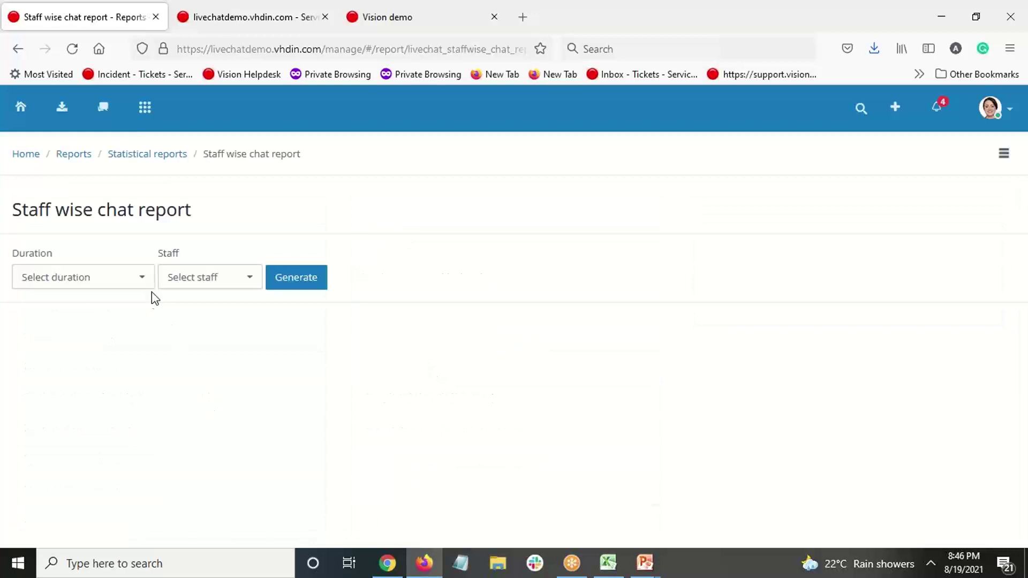
- Generate the Staff wise chat report for a custom duration of May-19, 2021 to Aug-19, 2021 for the fourth listed staff member, and review its chats
left_click(86, 289)
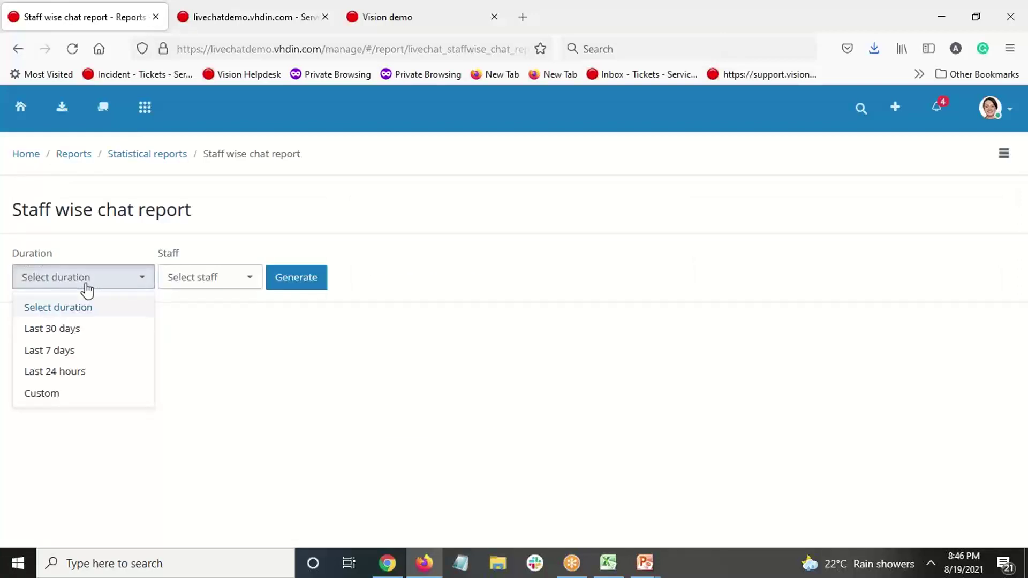
left_click(69, 394)
left_click(447, 286)
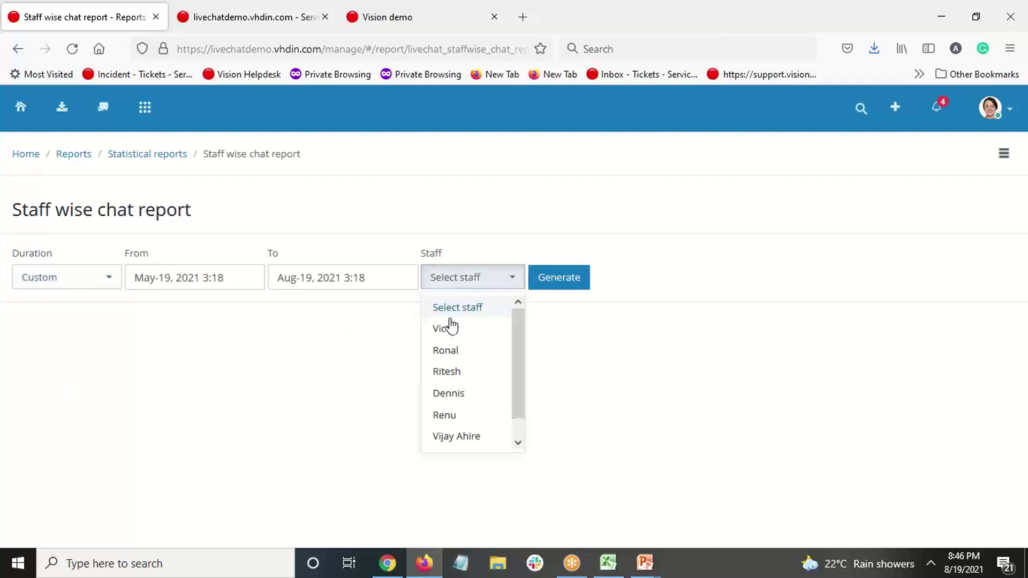
left_click(454, 393)
left_click(522, 292)
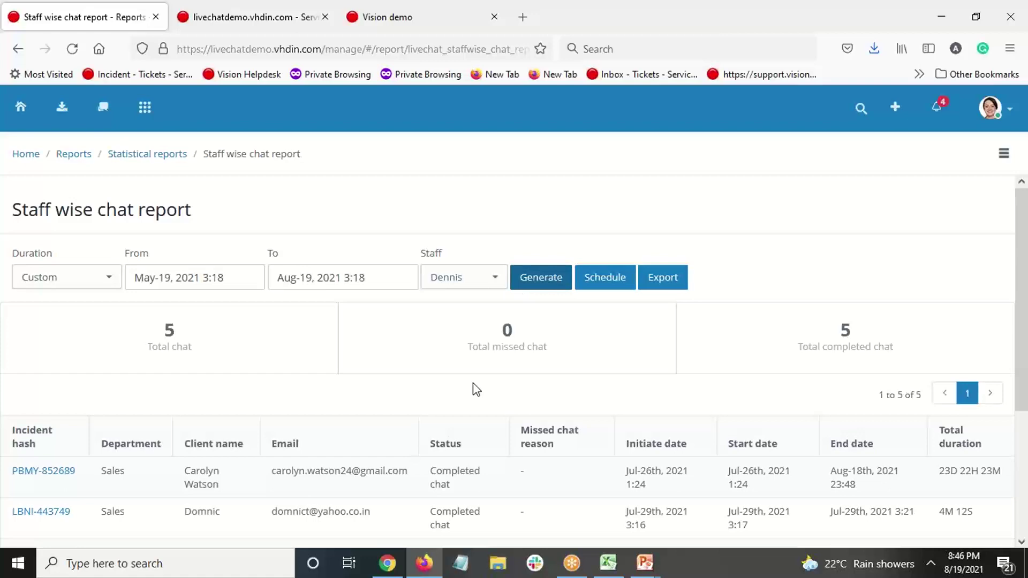
scroll(473, 383, "down", 3)
scroll(473, 383, "up", 1)
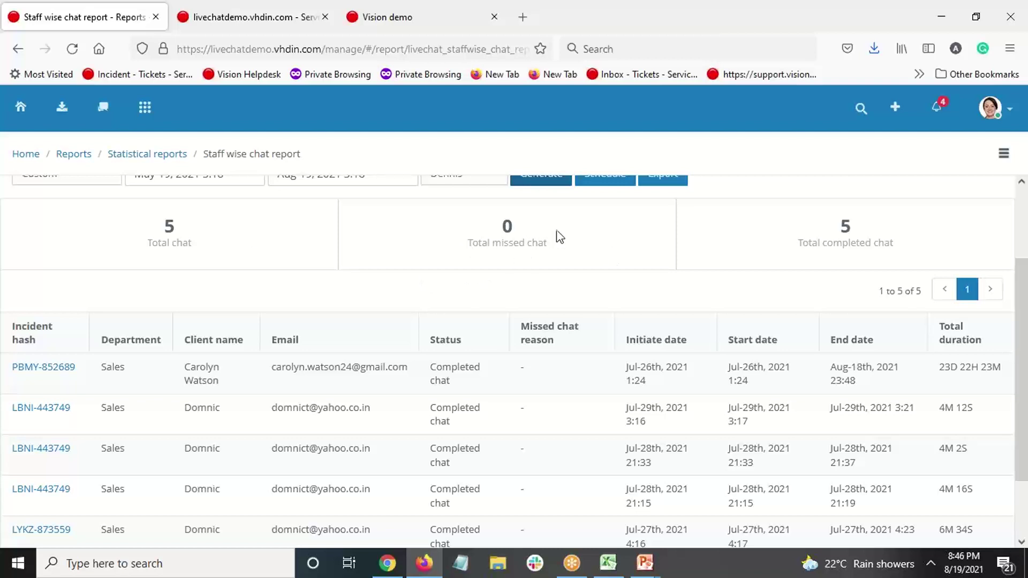
scroll(802, 249, "down", 1)
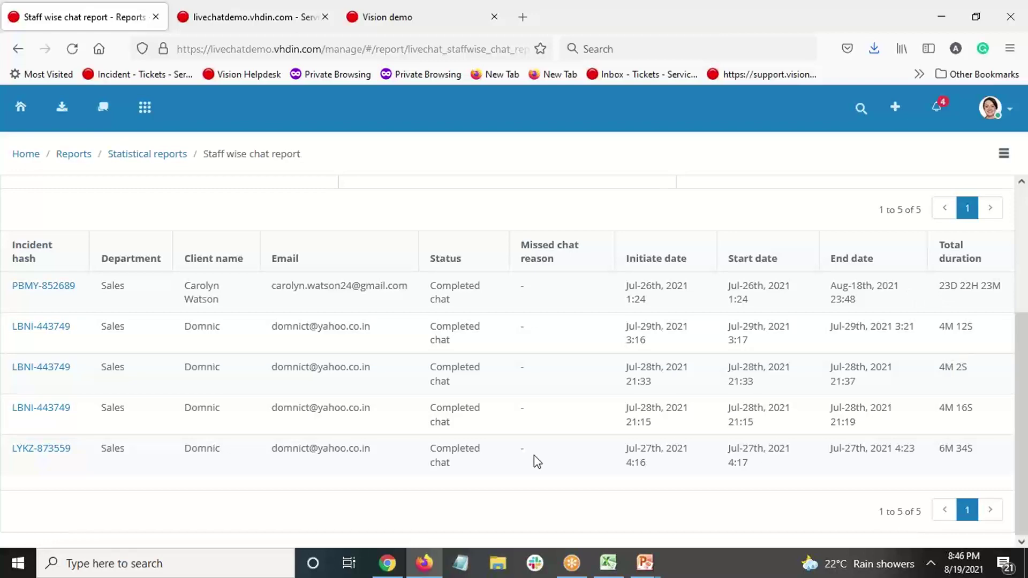
scroll(534, 457, "up", 3)
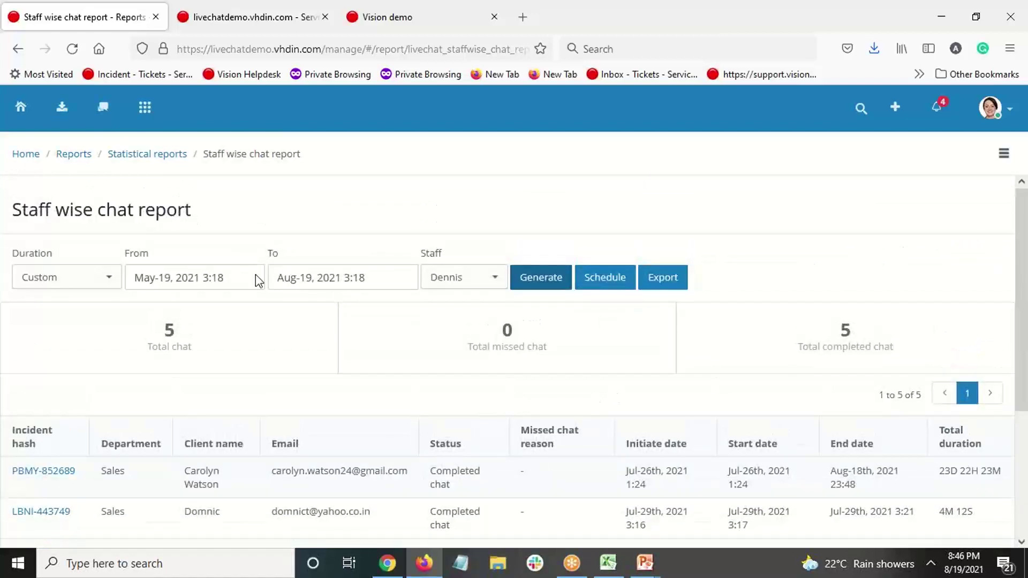
- Go back to the Statistical reports and open the Visitor wise report from the Livechat group
left_click(150, 161)
left_click(414, 302)
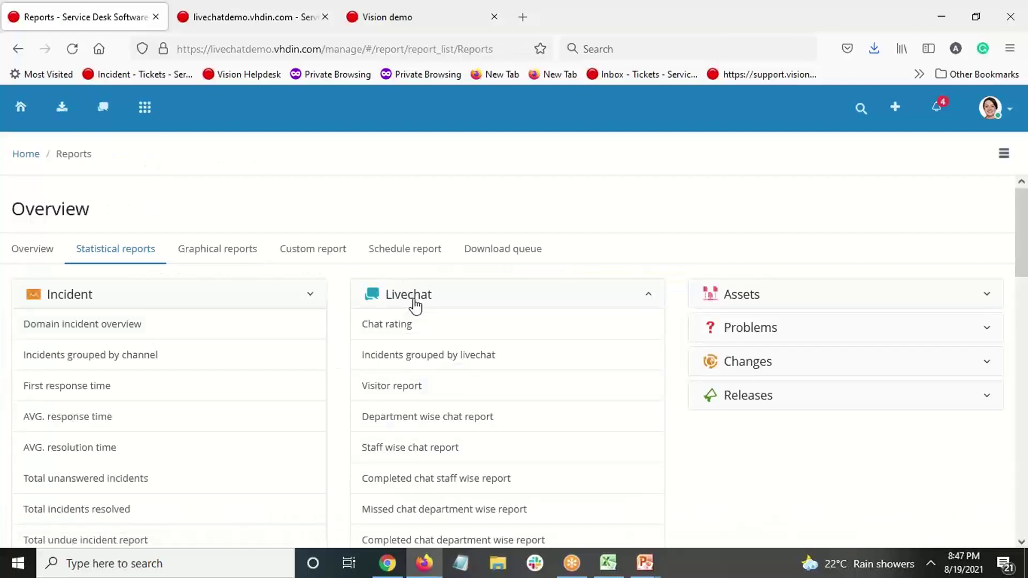
scroll(415, 321, "down", 2)
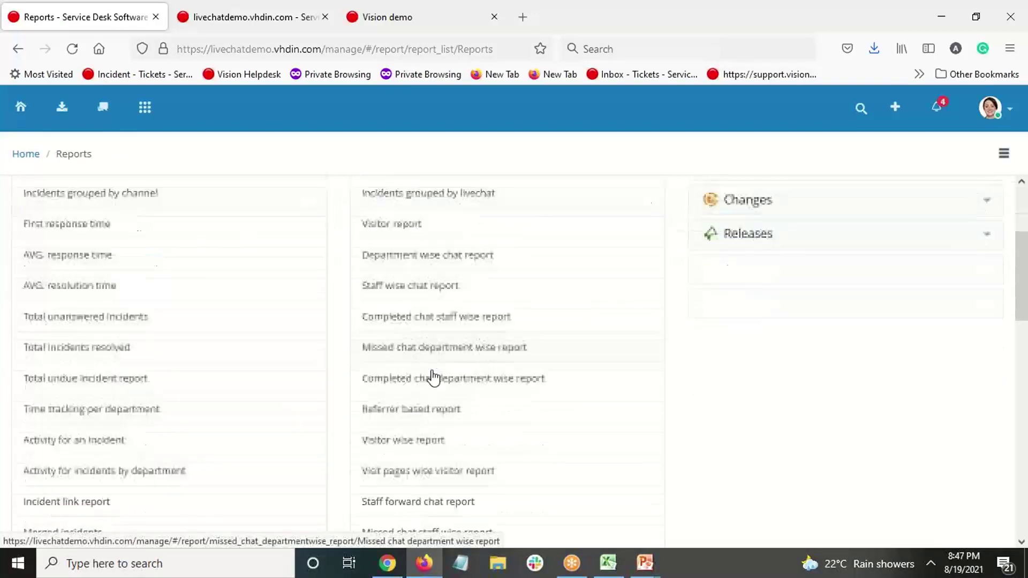
scroll(433, 377, "down", 3)
left_click(432, 358)
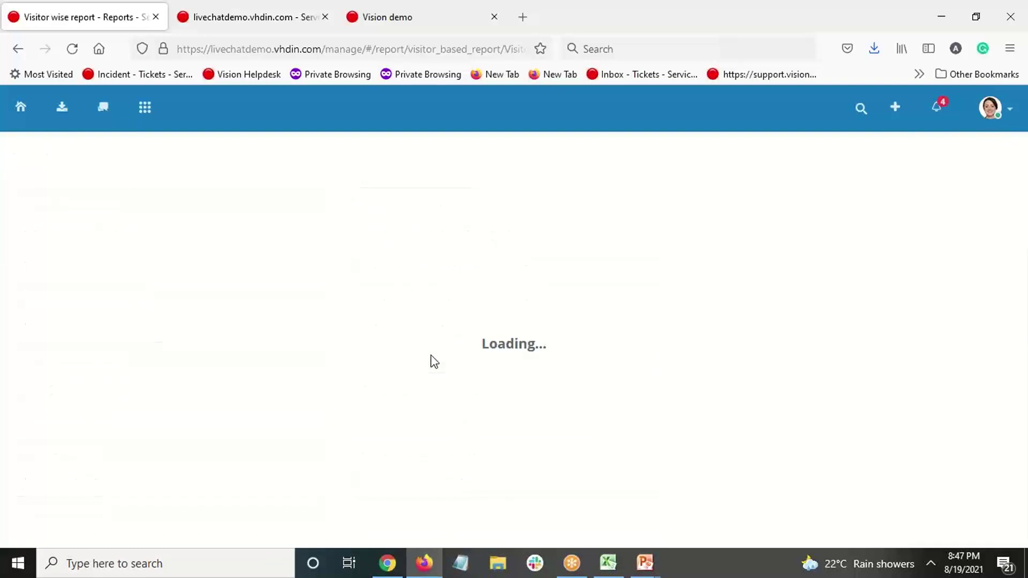
- Generate the Visitor wise report for Last 30 days, domain livechatdemo.vhdin.com and country India, and review its visitor entries
left_click(395, 278)
left_click(99, 276)
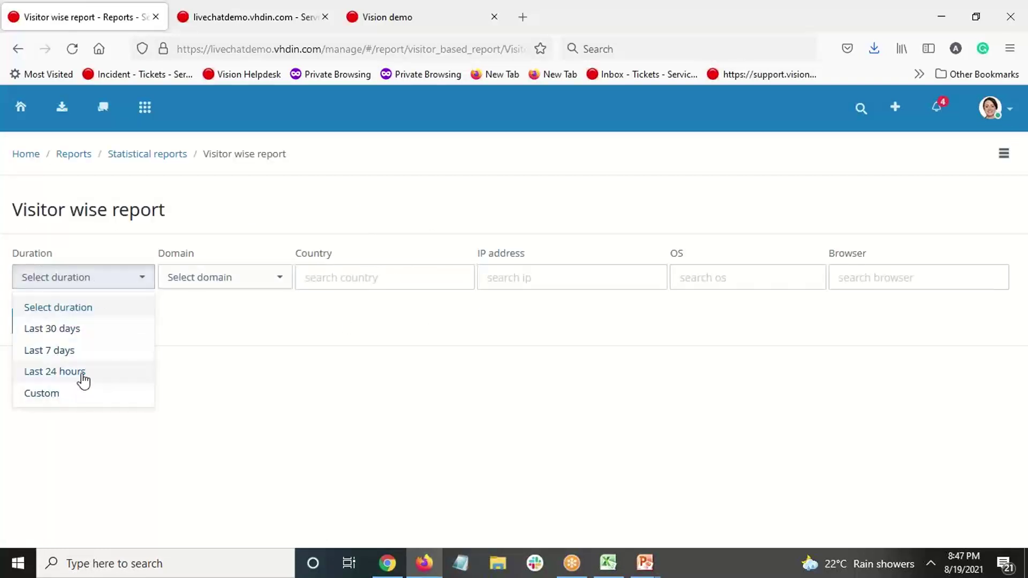
left_click(80, 329)
left_click(198, 286)
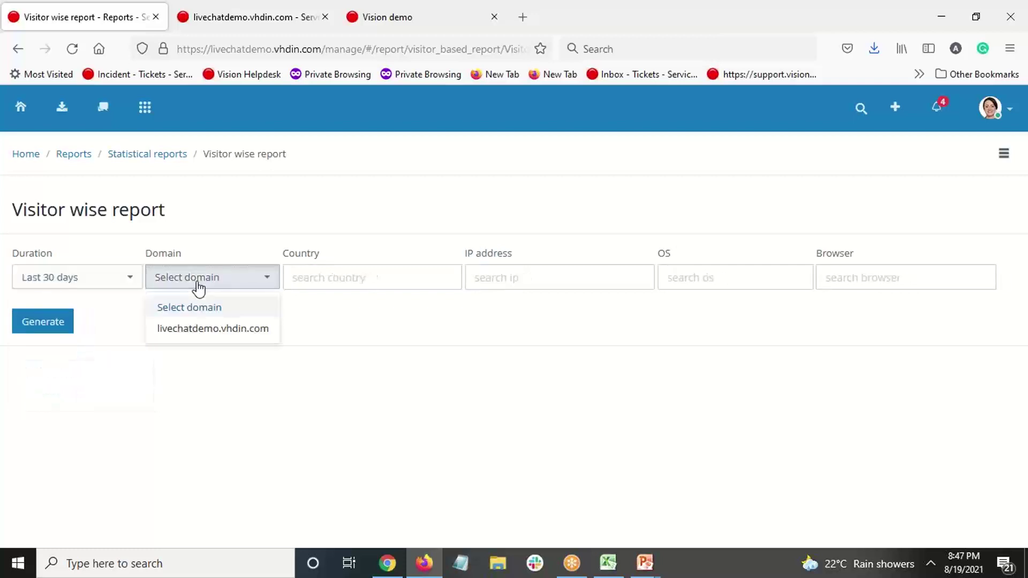
left_click(202, 328)
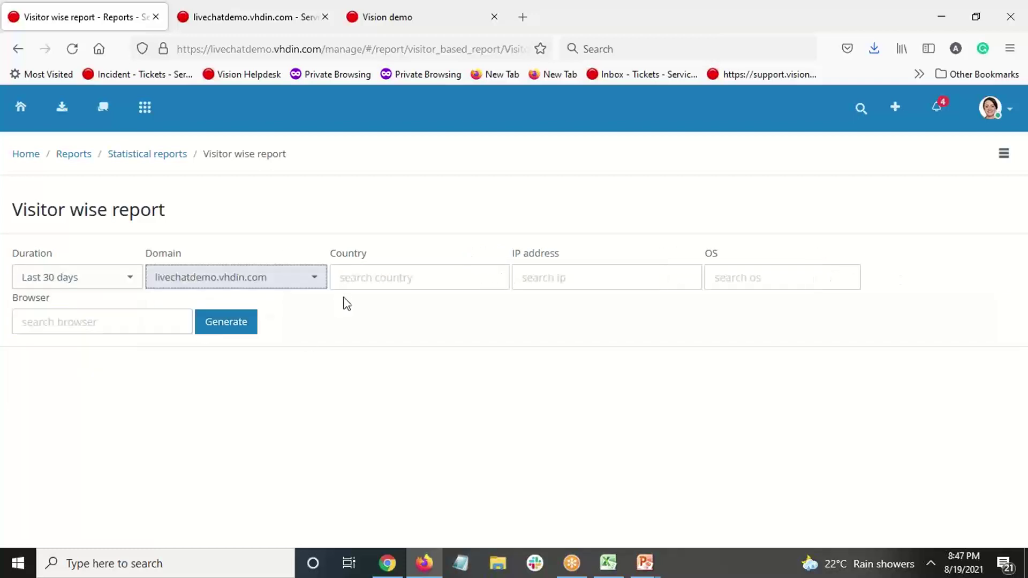
left_click(350, 280)
type("India")
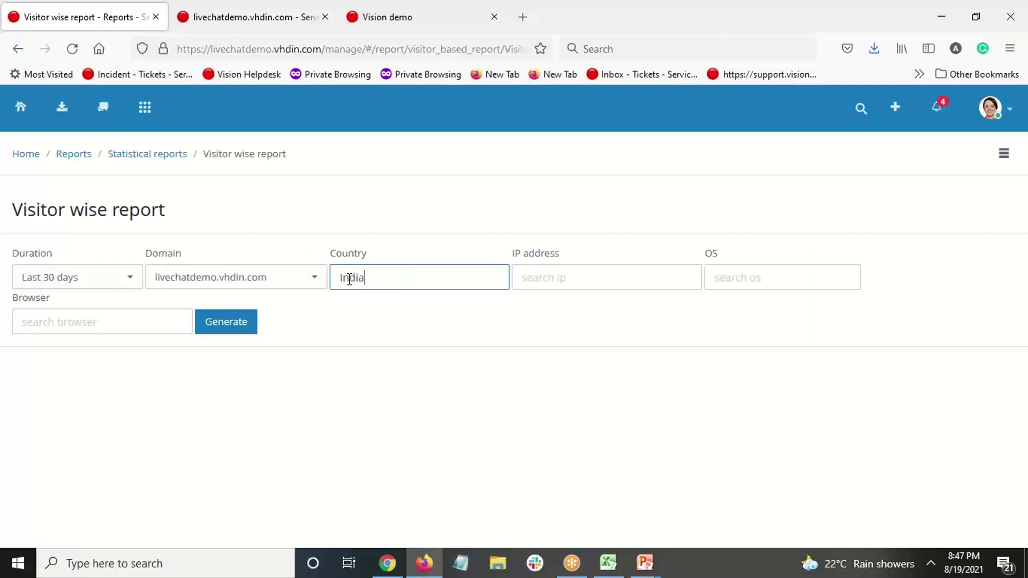
left_click(231, 328)
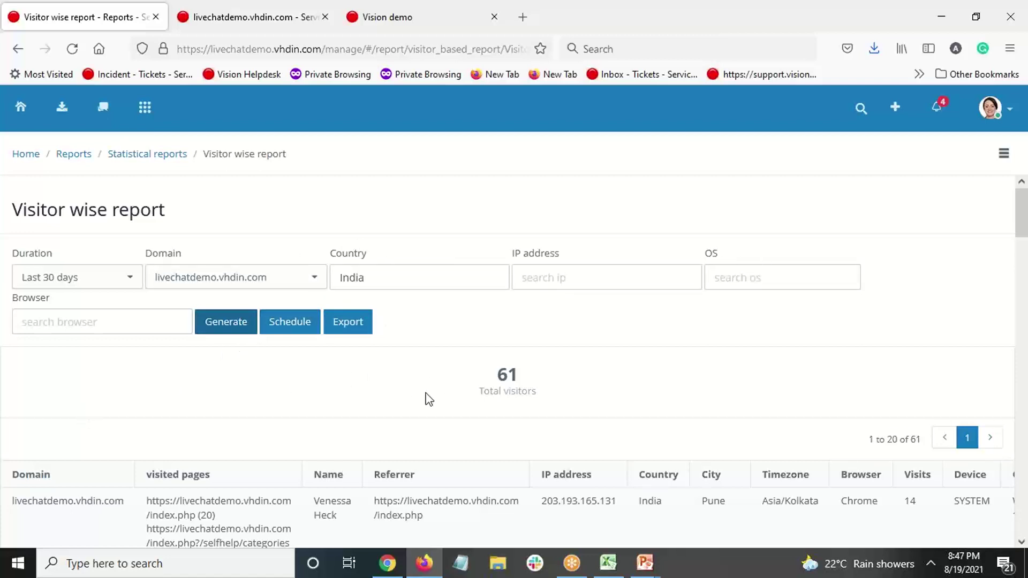
scroll(429, 399, "down", 2)
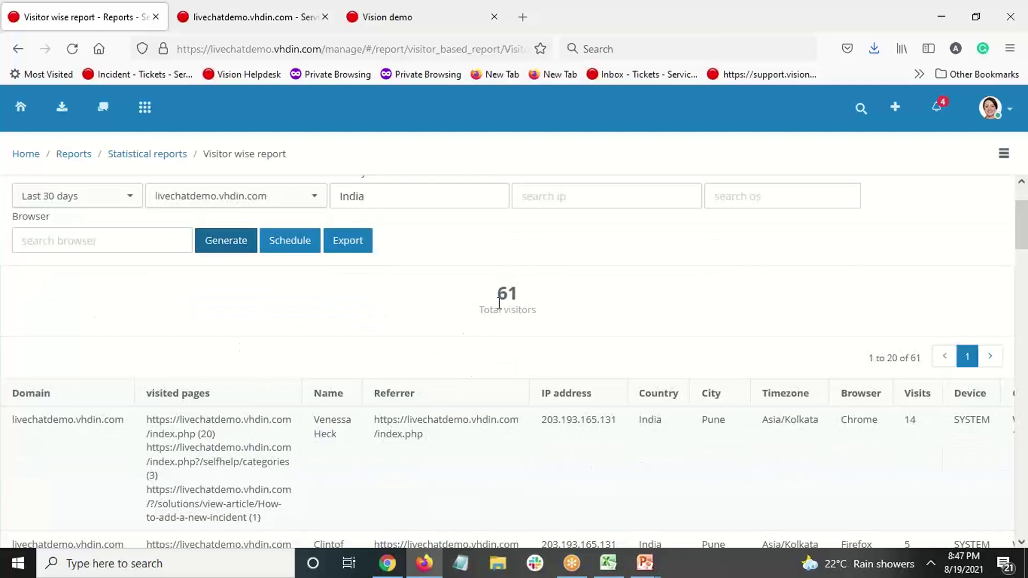
scroll(457, 415, "down", 4)
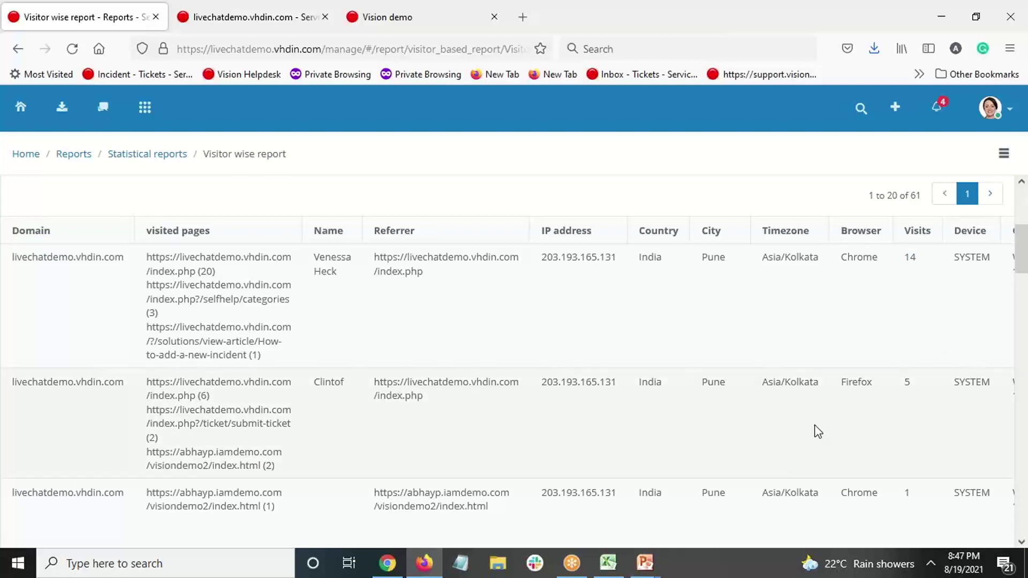
scroll(817, 431, "up", 5)
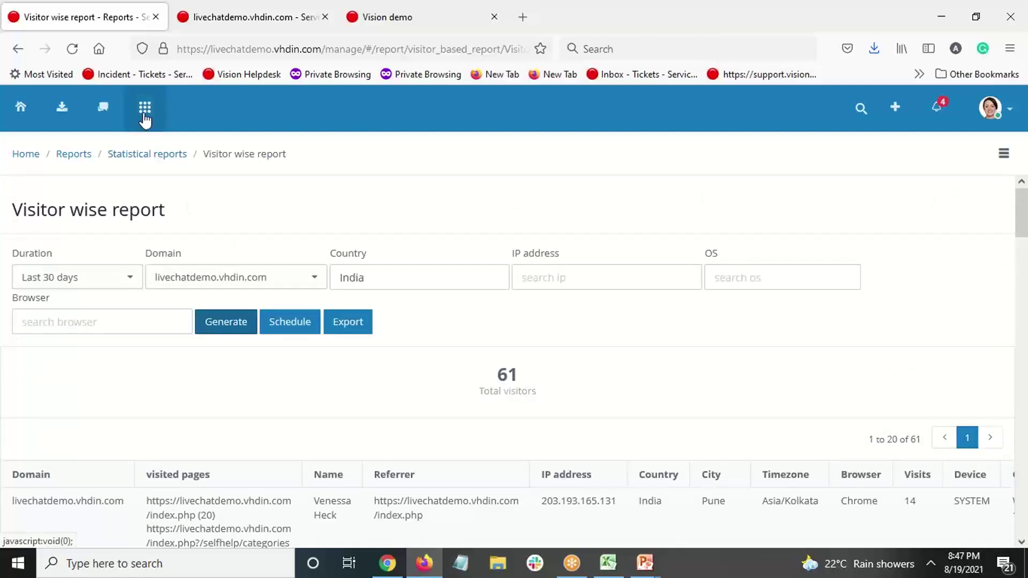
- Switch to the PowerPoint slideshow, advance to the Graphical Reports slide, and return to the helpdesk in Firefox
key("alt+Tab")
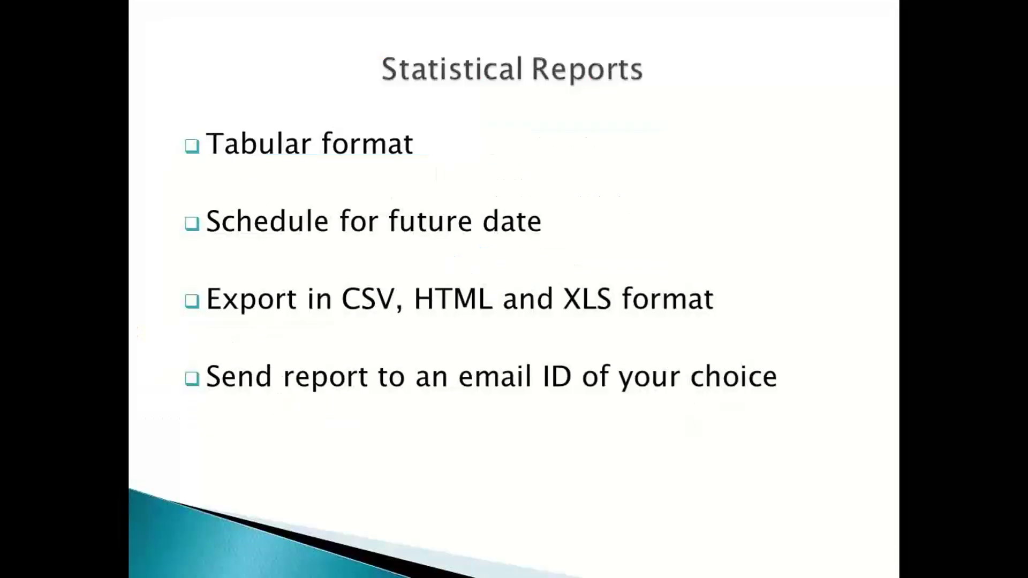
key("Right")
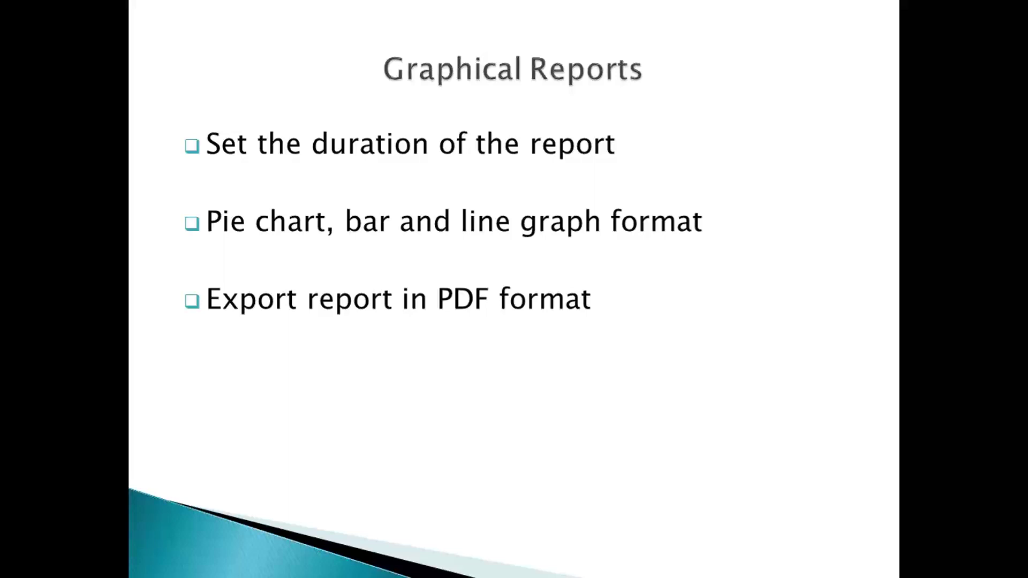
key("alt+Tab")
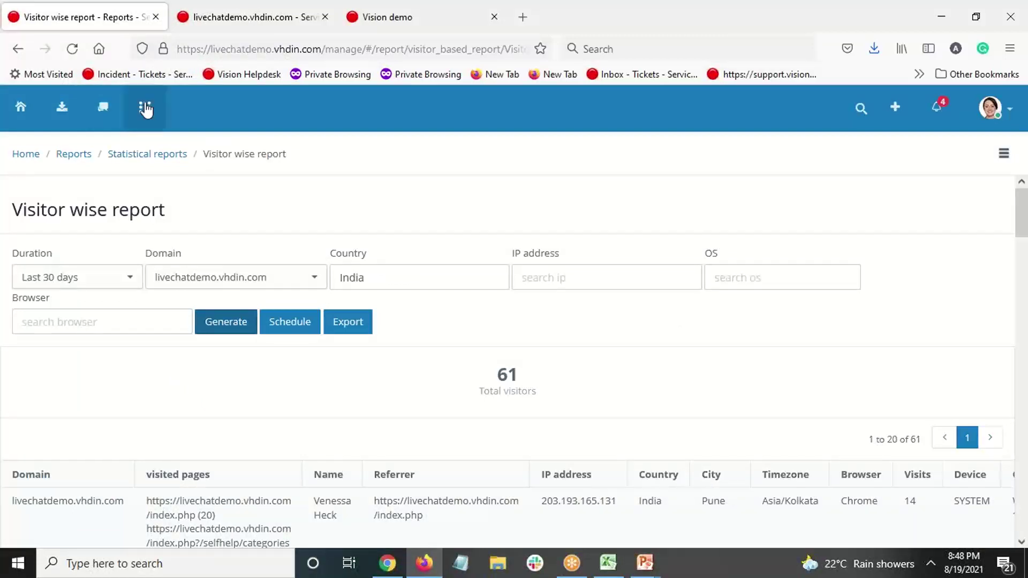
- Go back to Reports and open the Department wise chat report from the Livechat group of the Graphical reports
left_click(83, 156)
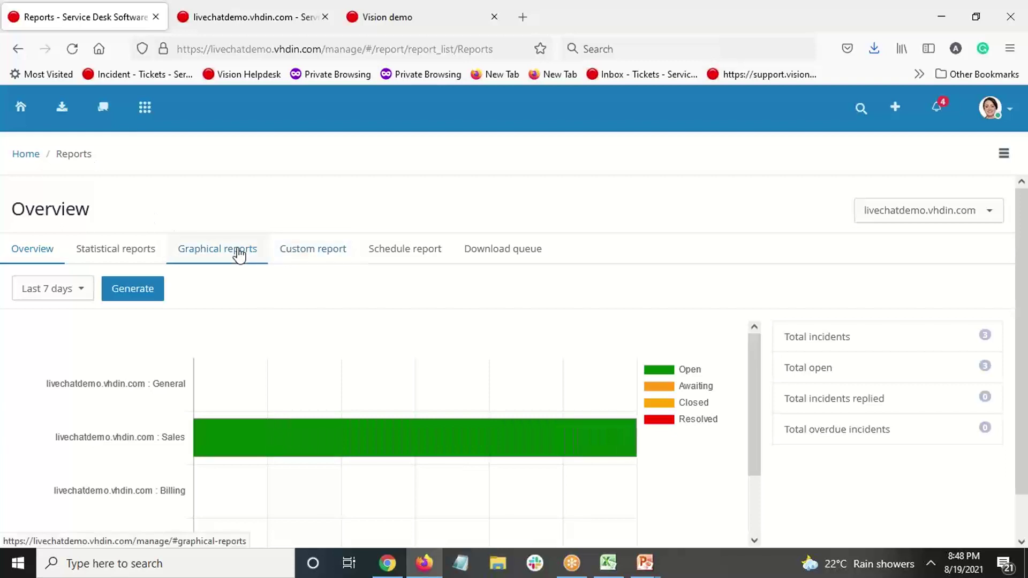
left_click(238, 253)
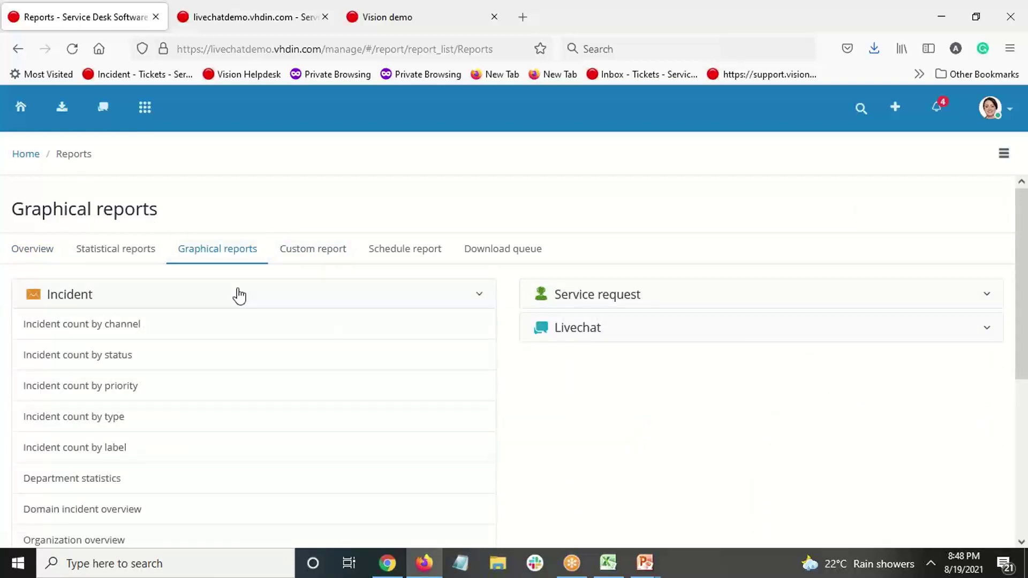
left_click(238, 295)
left_click(581, 329)
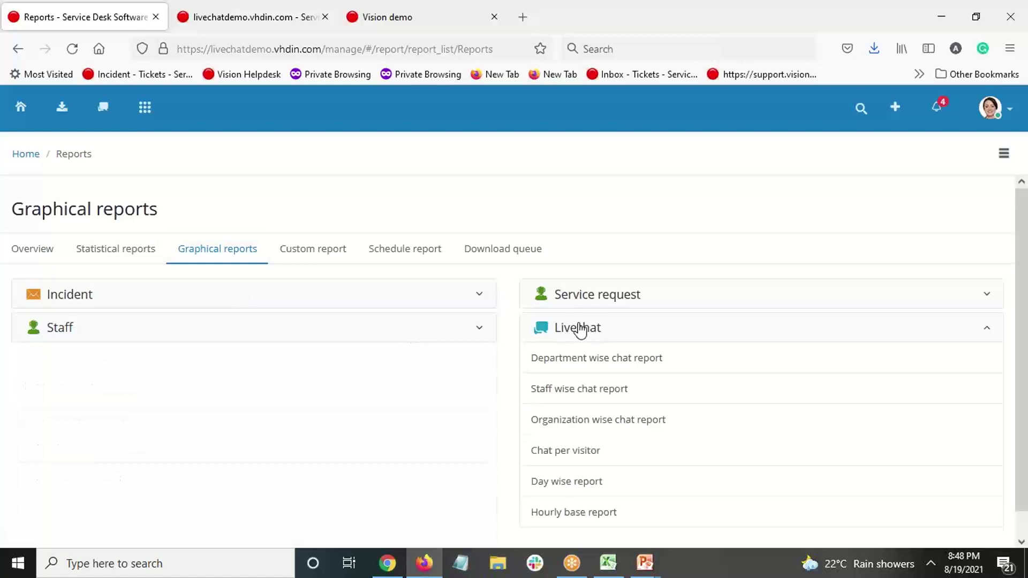
scroll(607, 345, "down", 1)
left_click(598, 344)
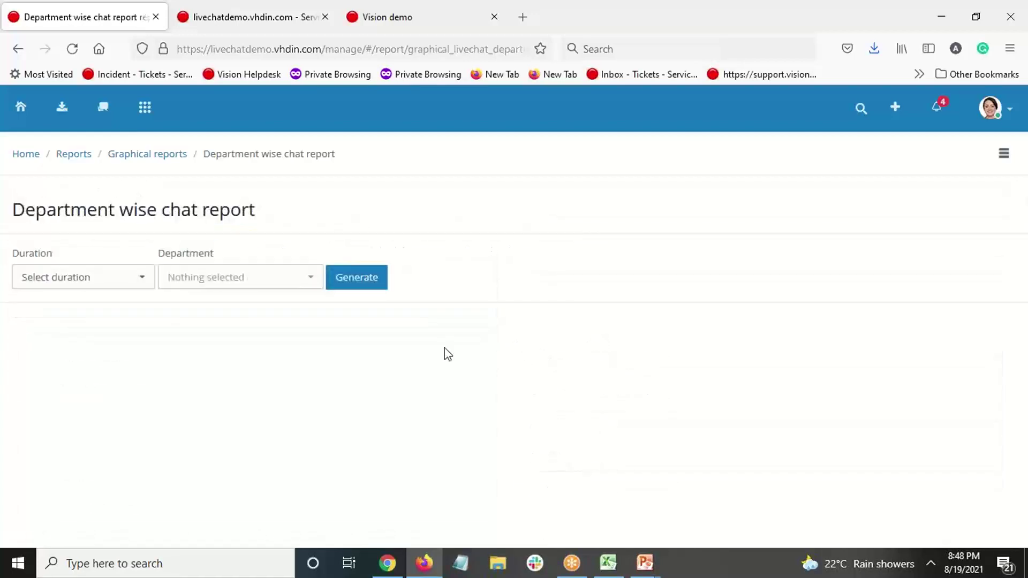
- Generate the Department wise chat report for Last 30 days with all departments selected
left_click(97, 286)
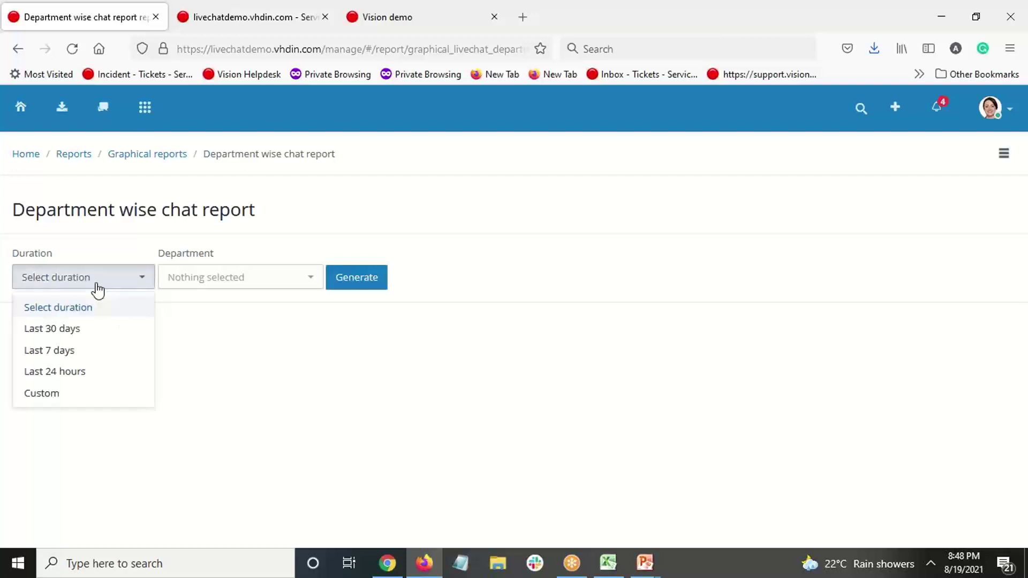
left_click(83, 329)
left_click(211, 287)
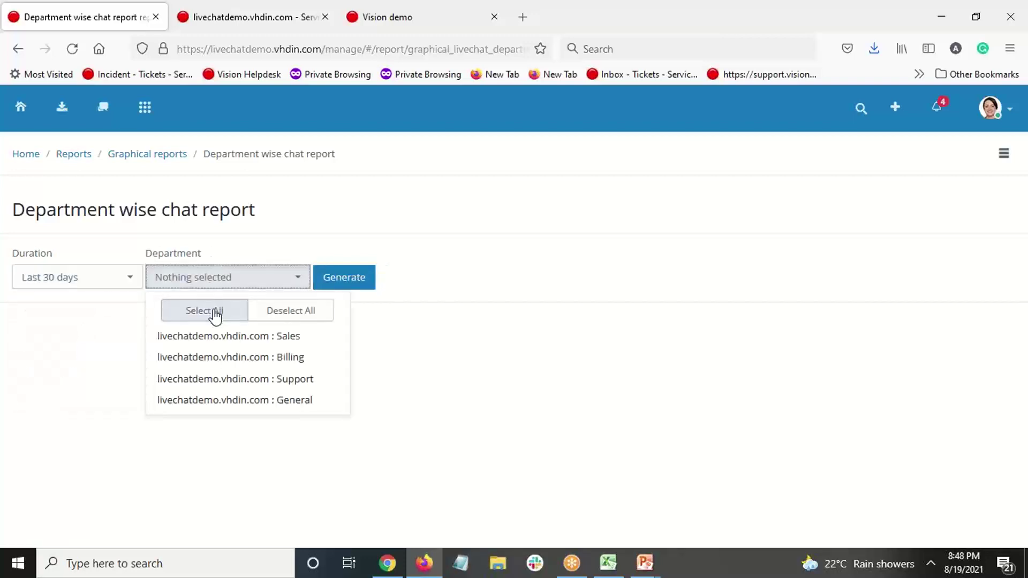
left_click(209, 311)
left_click(348, 279)
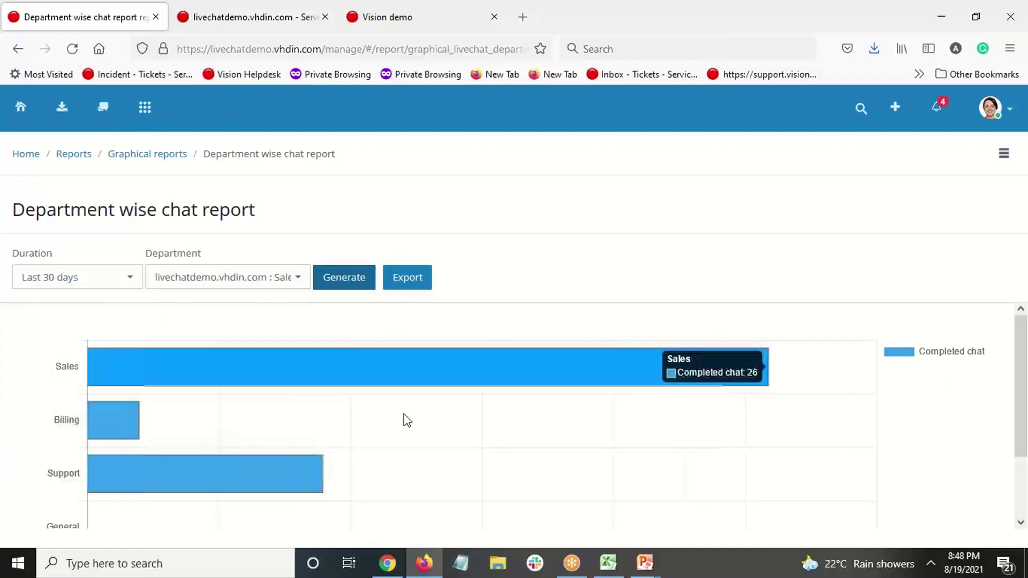
- Examine the completed chats per department in the bar chart and try to export the Department wise chat report
scroll(415, 419, "down", 2)
scroll(416, 419, "up", 2)
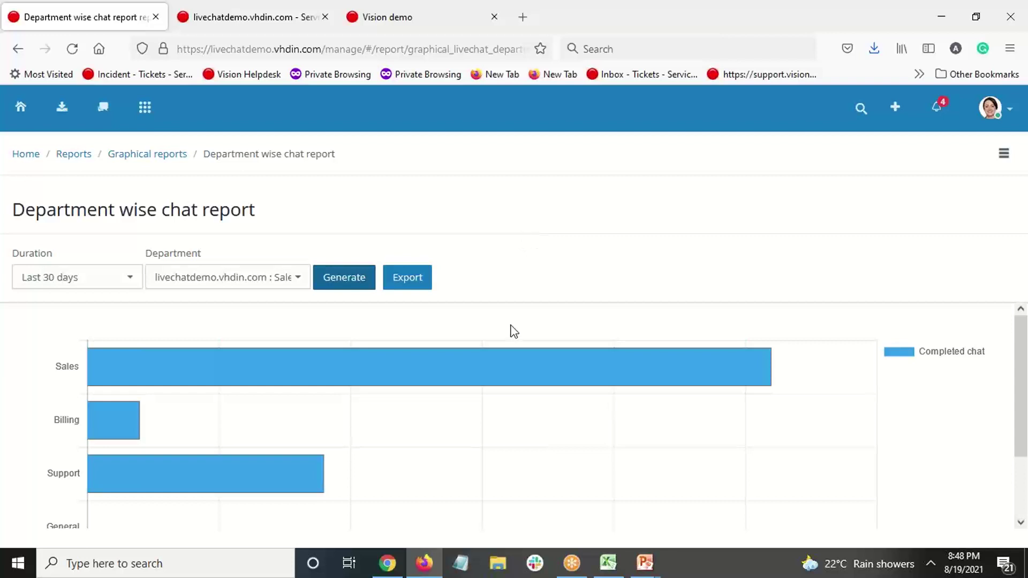
scroll(518, 424, "down", 2)
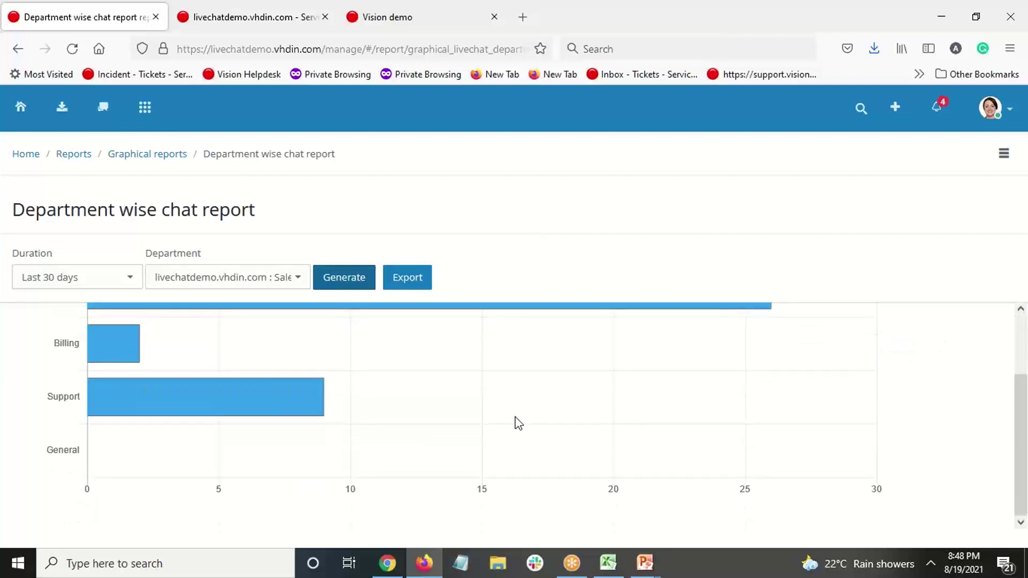
scroll(517, 423, "up", 2)
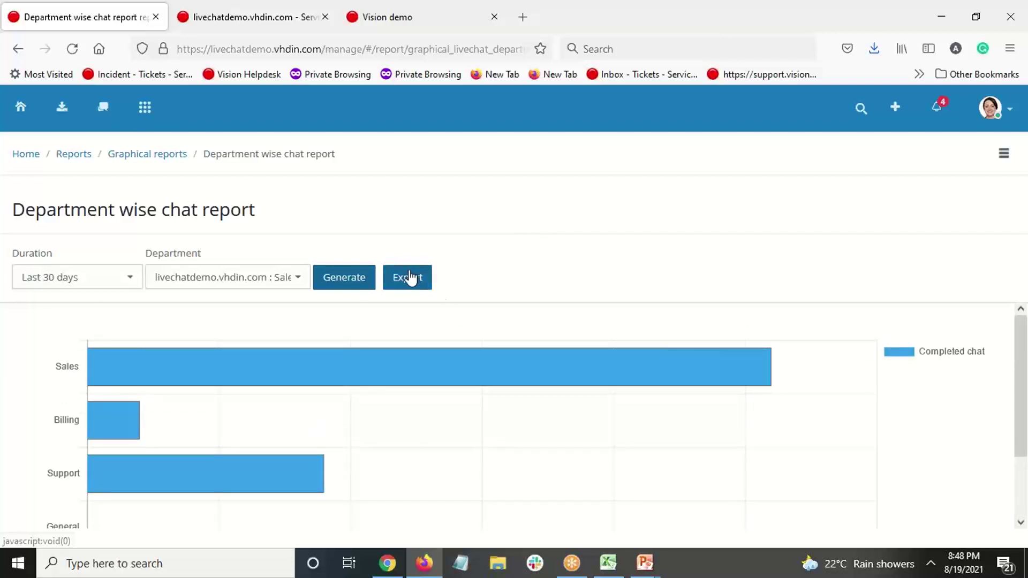
left_click(410, 278)
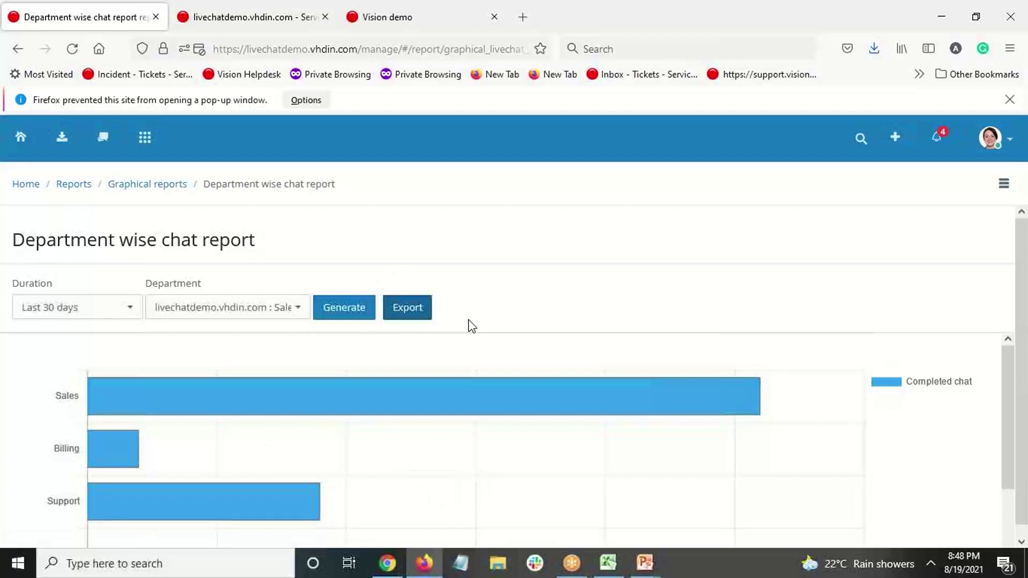
scroll(469, 324, "down", 1)
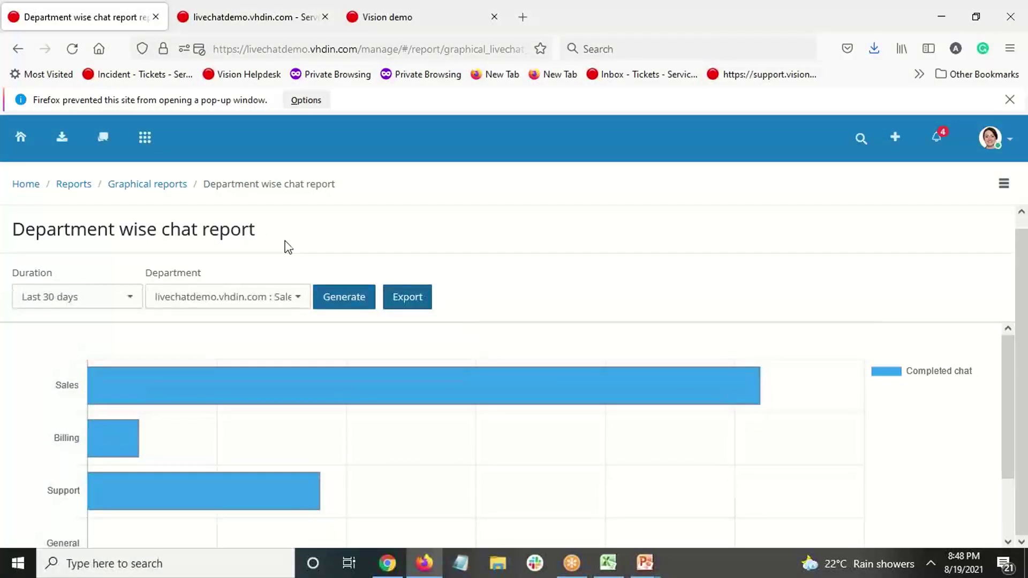
- Return to the Graphical reports and open the Day wise report from the Livechat group
left_click(171, 185)
left_click(560, 359)
scroll(587, 404, "down", 3)
left_click(556, 431)
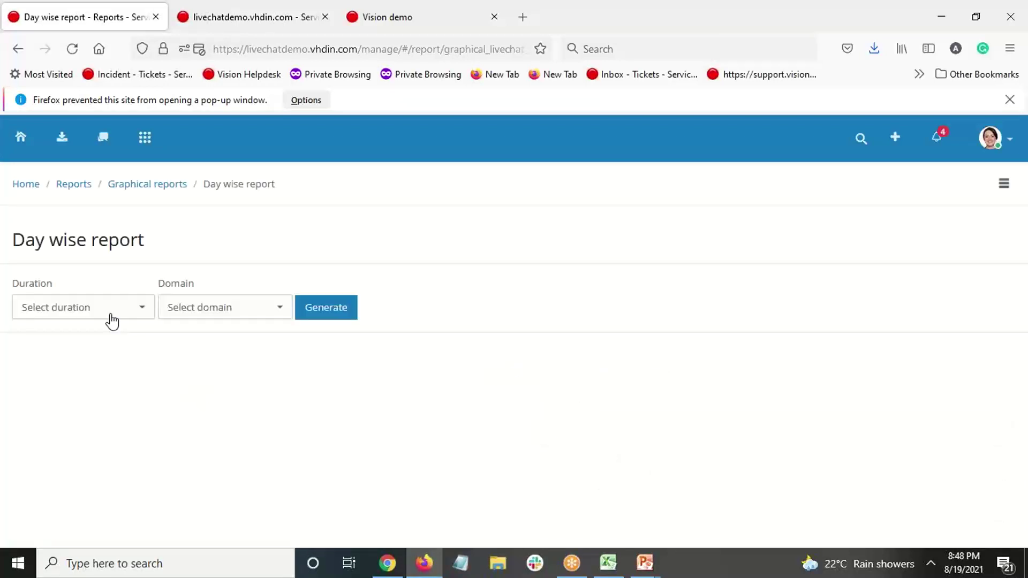
- Generate the Day wise report for Last 30 days and domain livechatdemo.vhdin.com, and examine the daily chats and visitors in the line graph
left_click(83, 306)
left_click(81, 367)
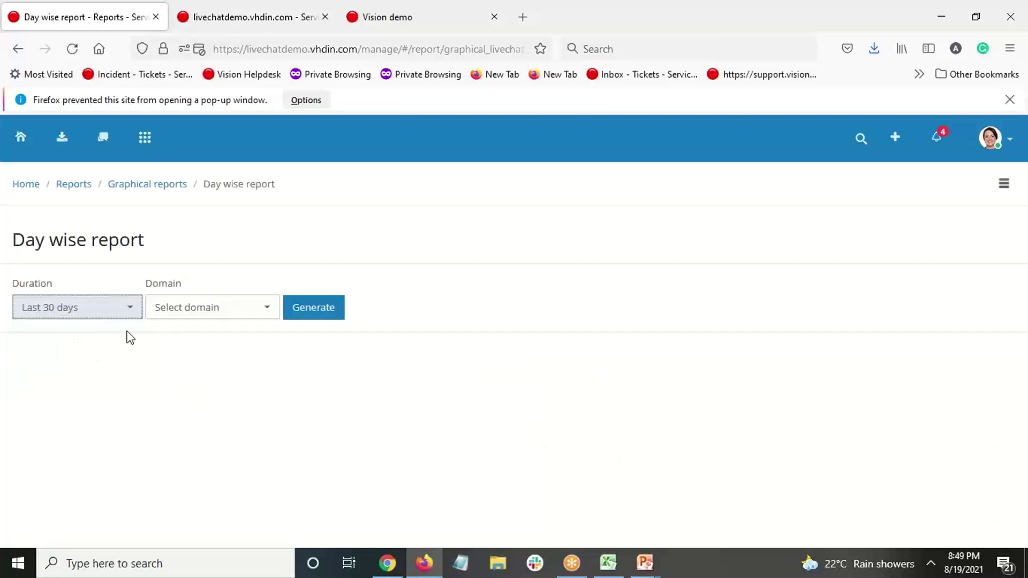
left_click(211, 302)
left_click(212, 357)
left_click(362, 309)
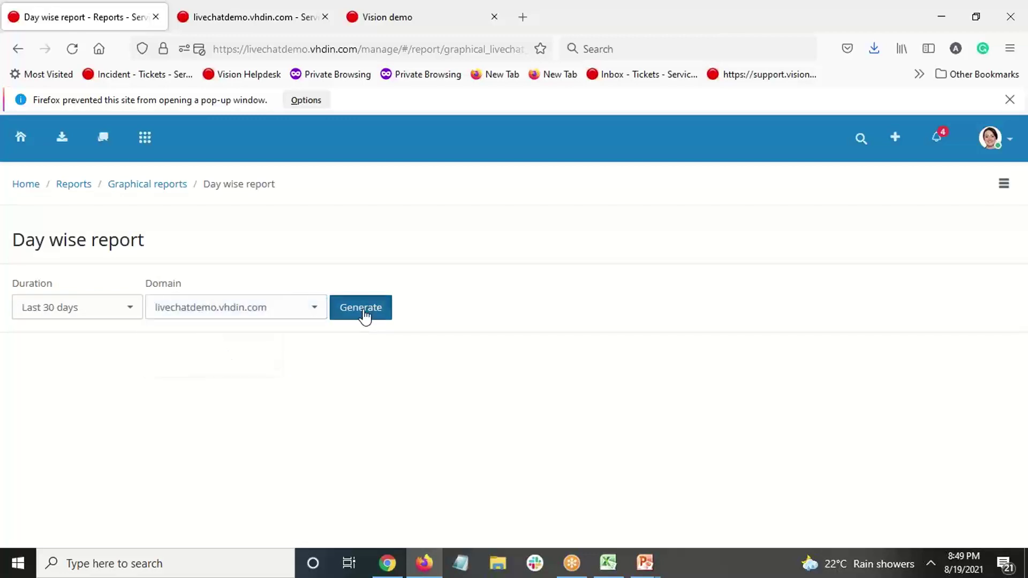
scroll(427, 421, "down", 2)
scroll(426, 421, "down", 1)
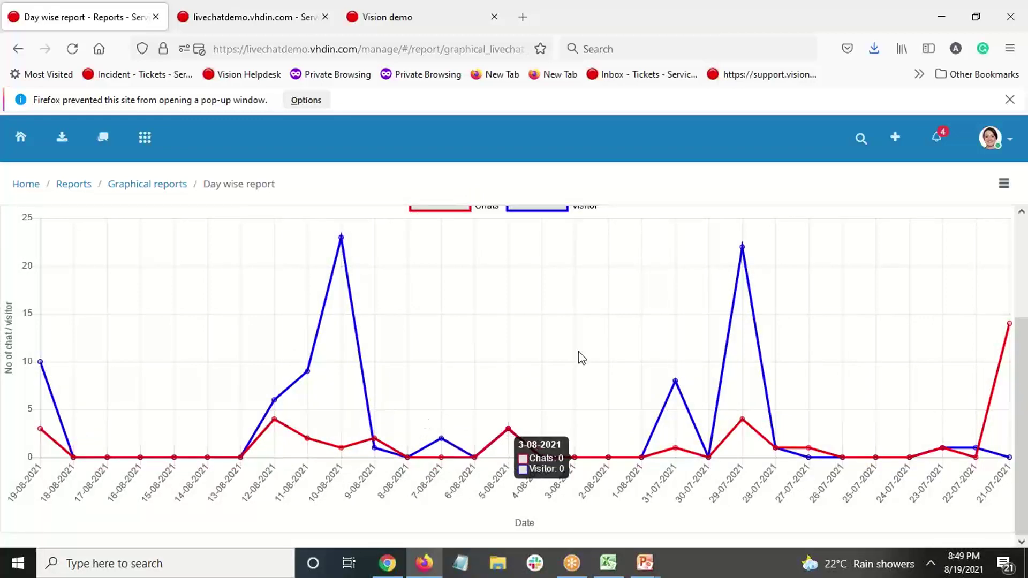
scroll(579, 354, "up", 2)
scroll(579, 355, "down", 2)
scroll(577, 357, "up", 2)
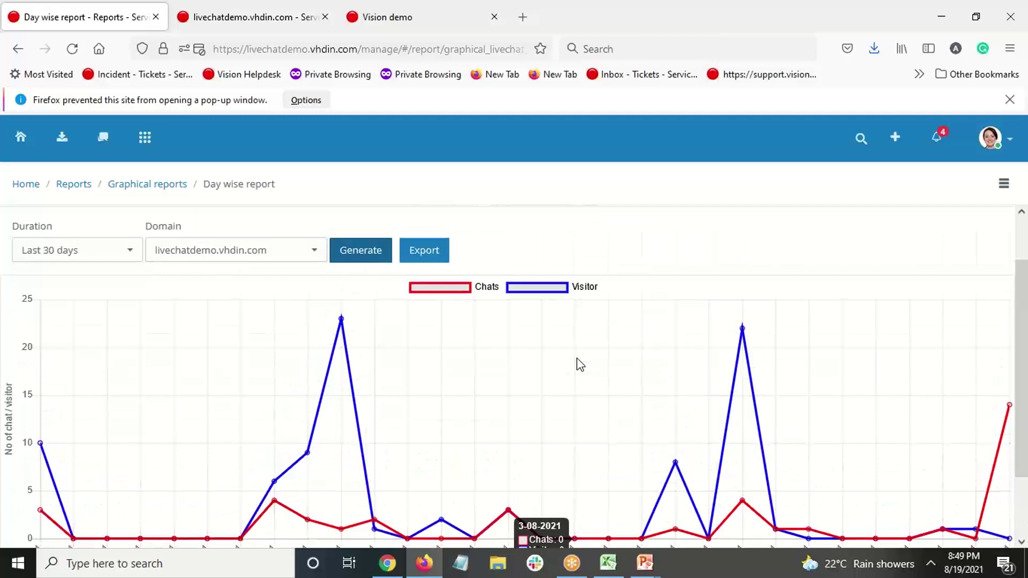
scroll(579, 365, "down", 2)
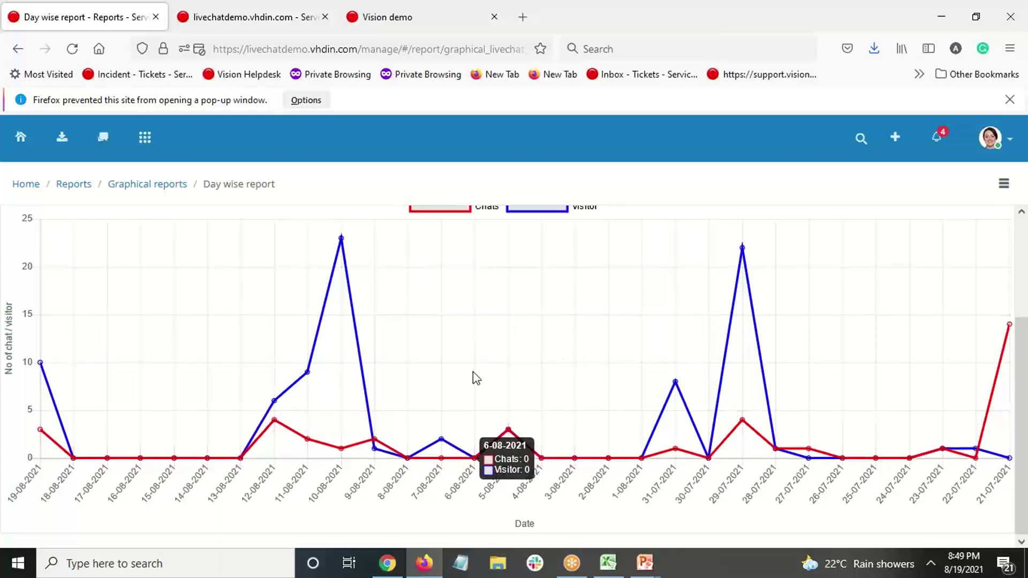
scroll(311, 362, "up", 3)
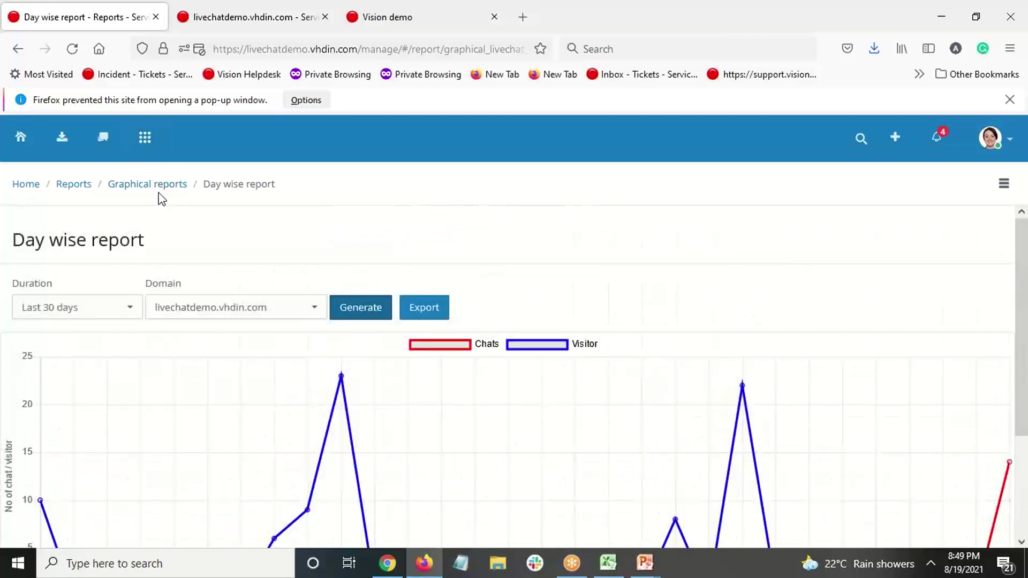
- Switch to the PowerPoint slideshow, advance to the Custom Reports slide, and return to the helpdesk in Firefox
key("alt+Tab")
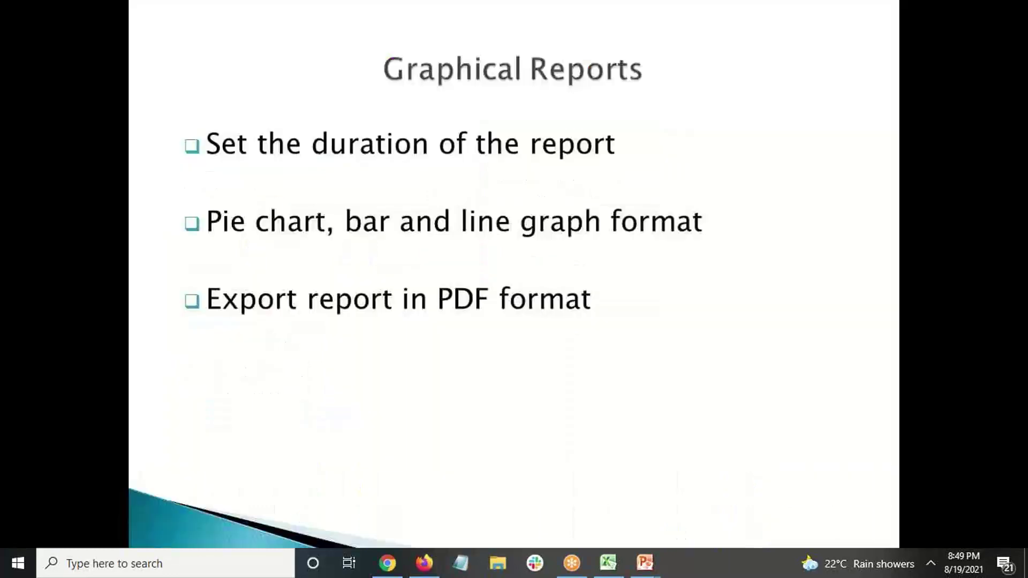
key("Right")
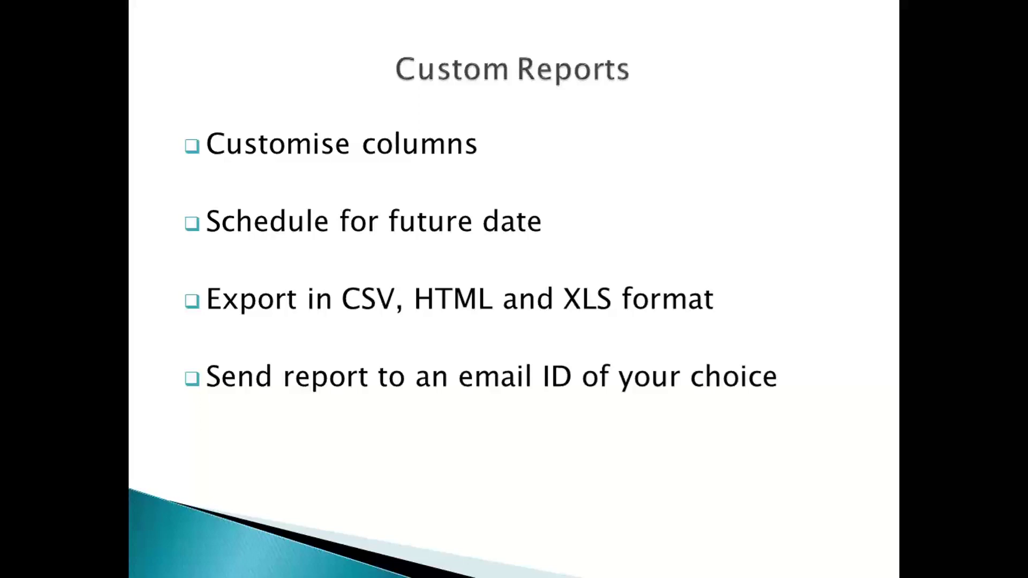
key("alt+Tab")
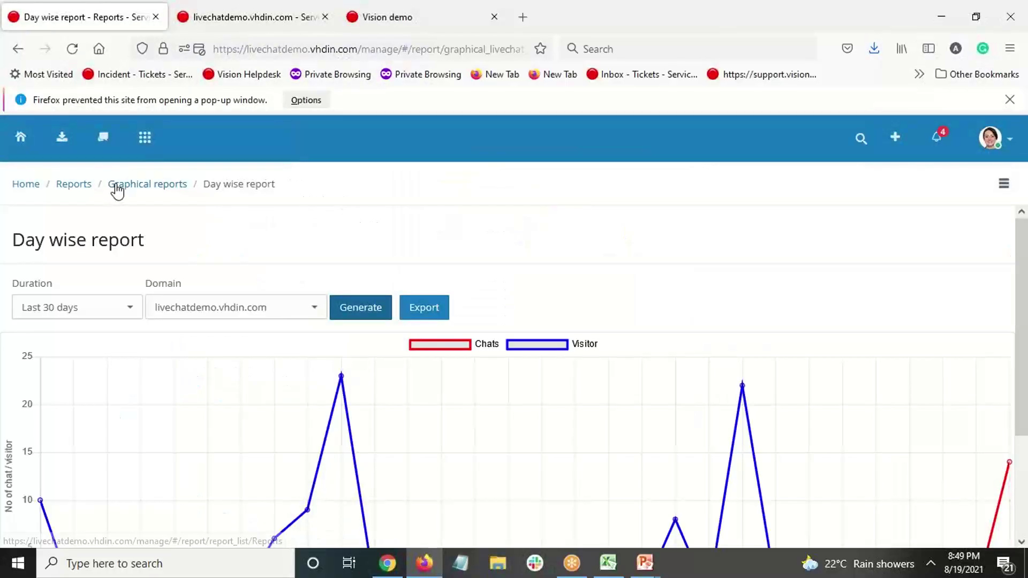
- Return to the Reports overview and create a custom report of type Incident builder report
left_click(84, 185)
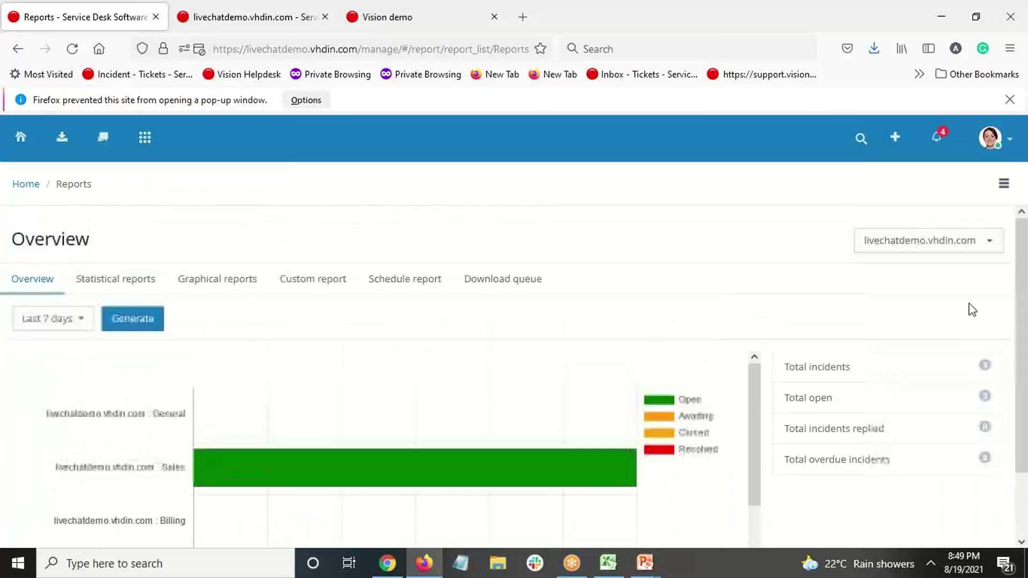
left_click(1001, 187)
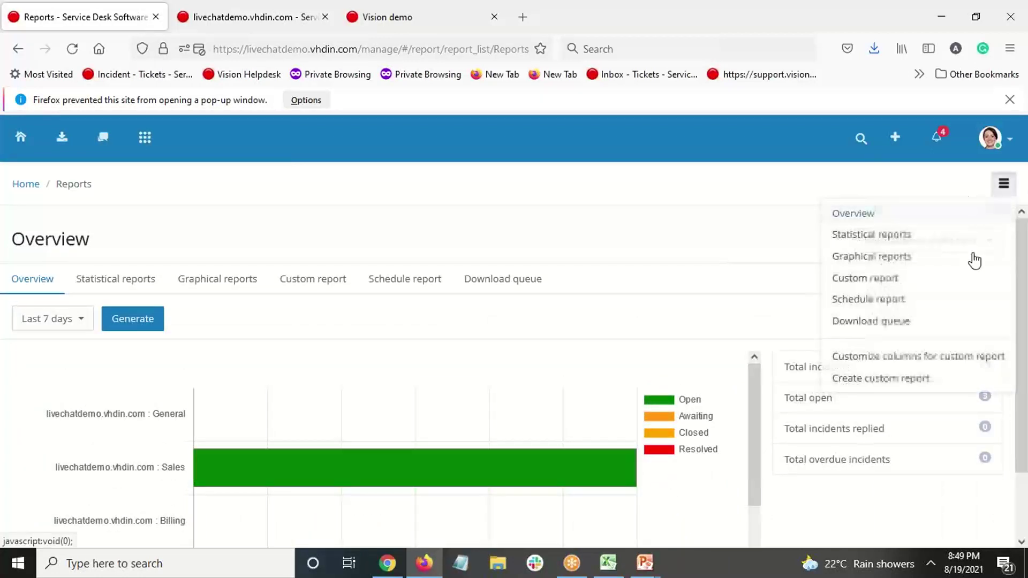
left_click(875, 380)
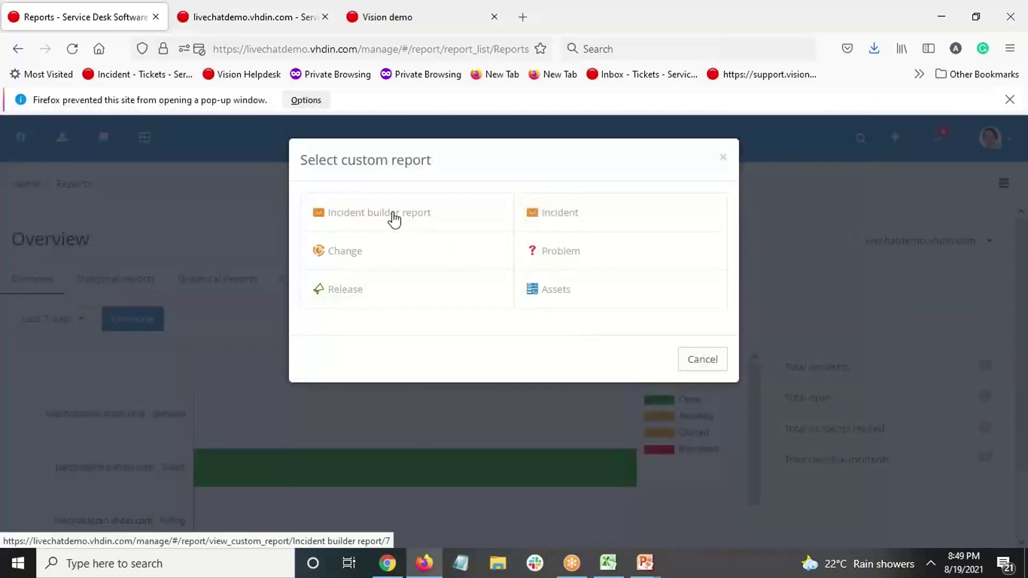
left_click(393, 214)
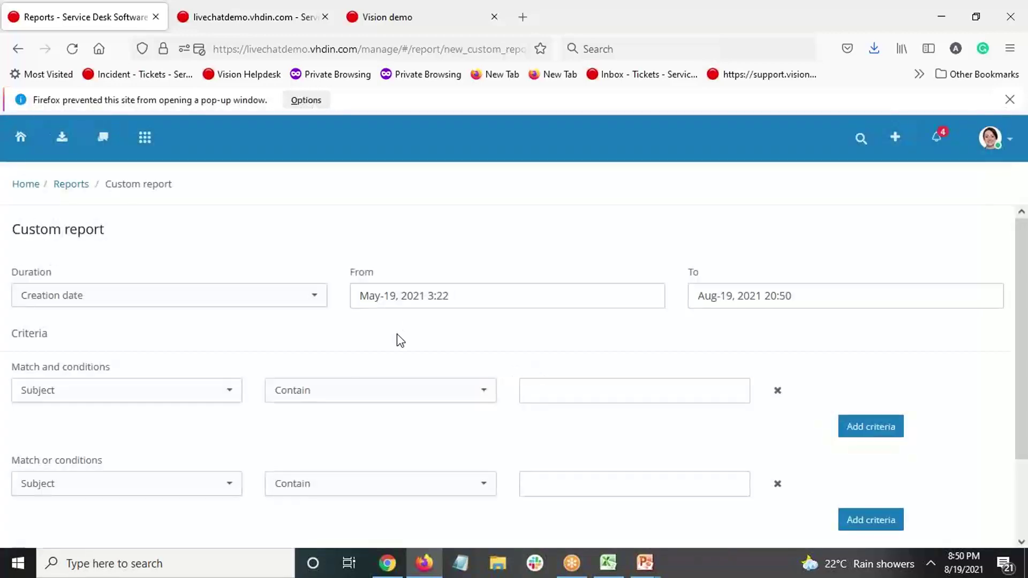
- Set the first match-and condition of the custom report to Channel Equal Livechat
scroll(225, 348, "down", 2)
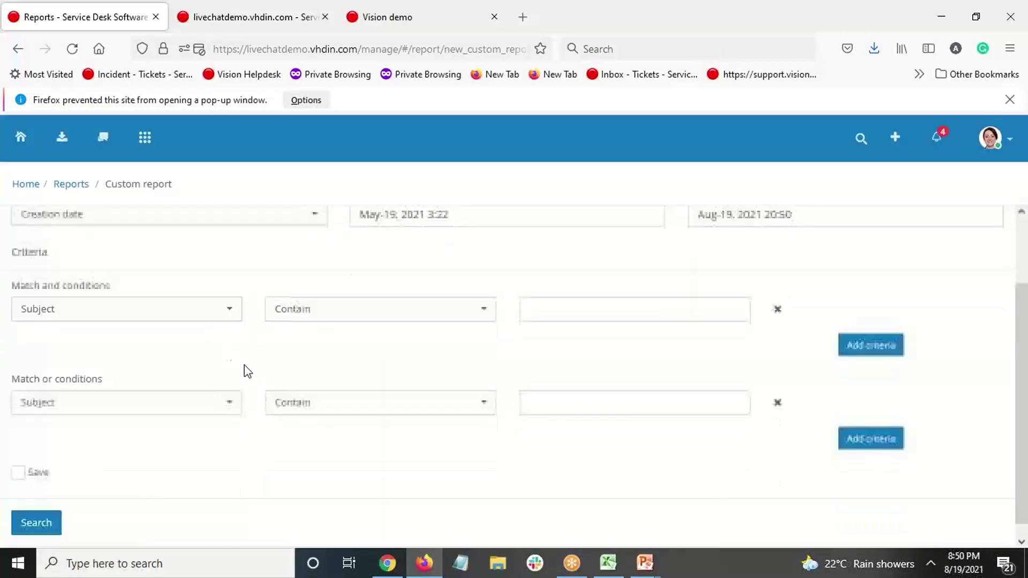
left_click(206, 319)
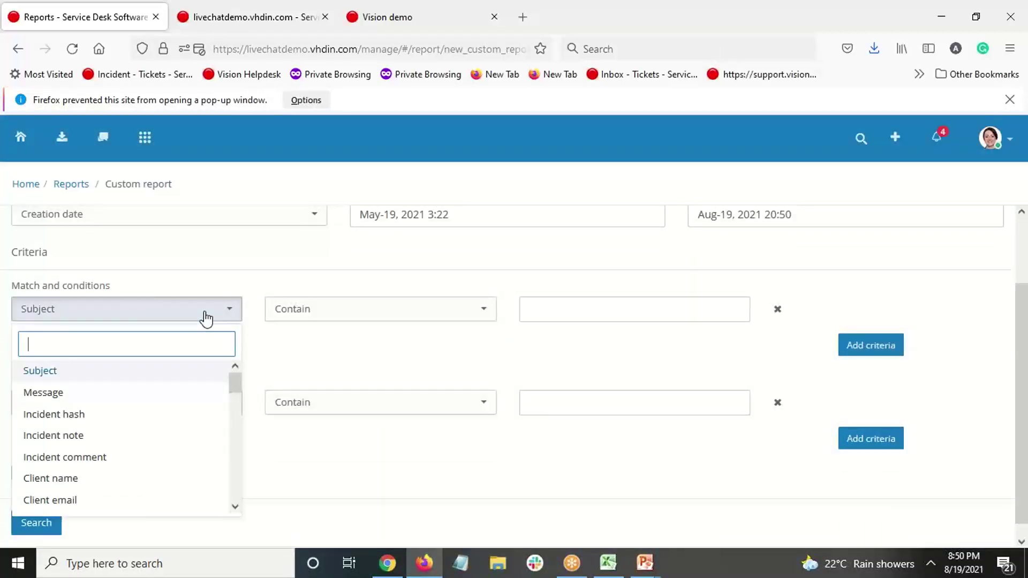
type("chann")
left_click(184, 375)
left_click(557, 315)
type("li")
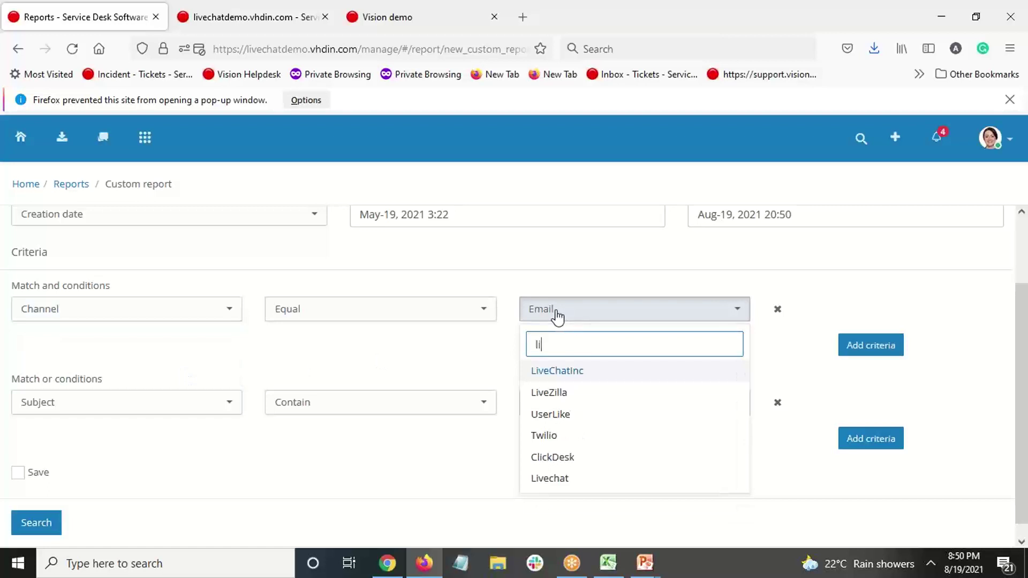
left_click(572, 477)
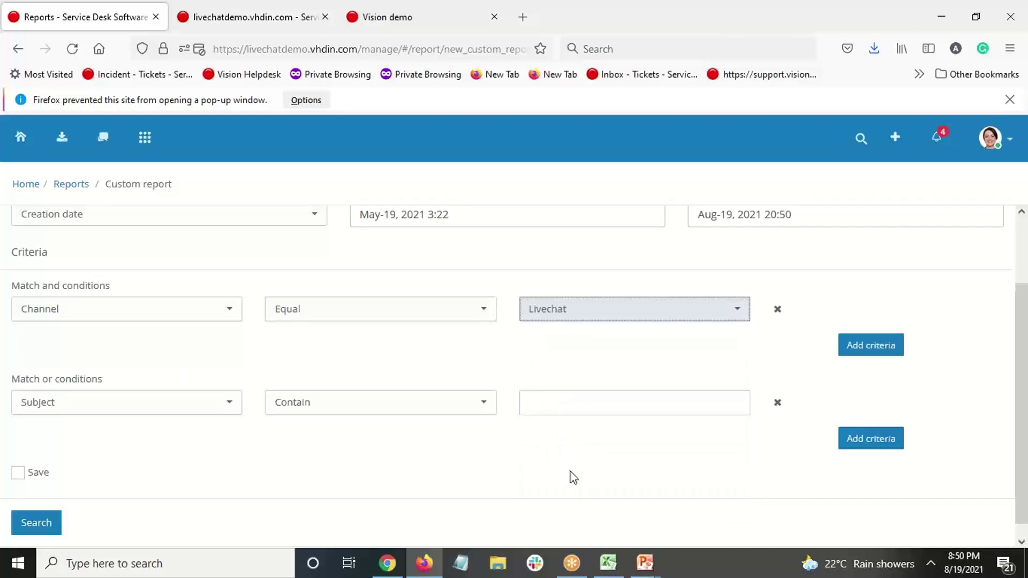
- Add a second match-and condition with Department Equal livechatdemo.vhdin.com : Sales
left_click(870, 350)
left_click(59, 351)
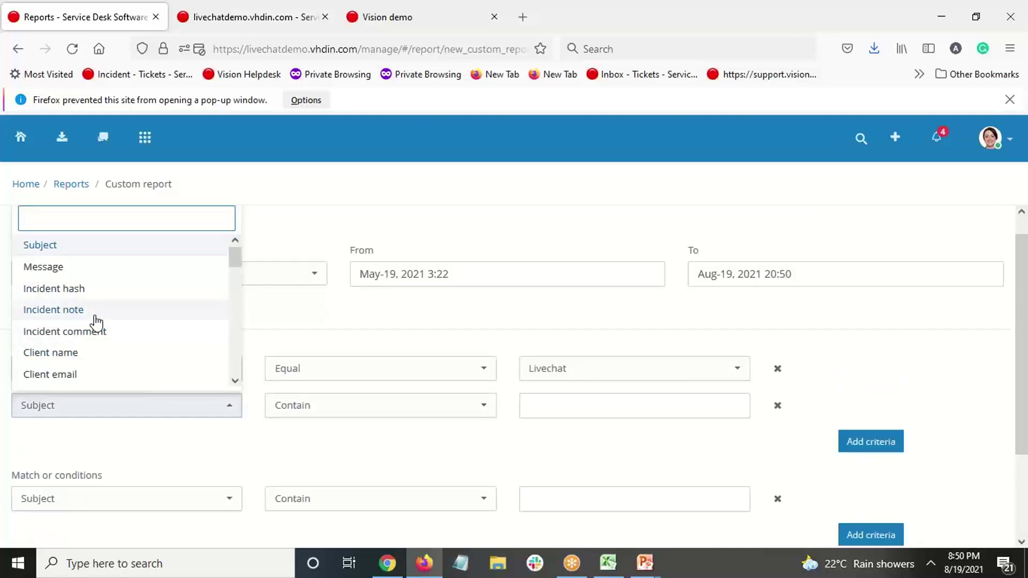
type("dep")
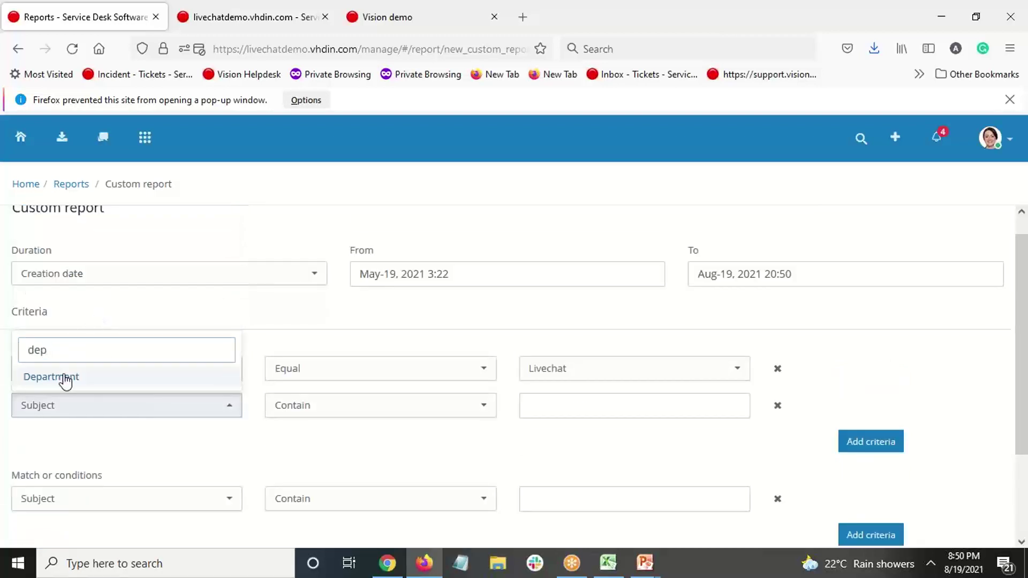
left_click(65, 377)
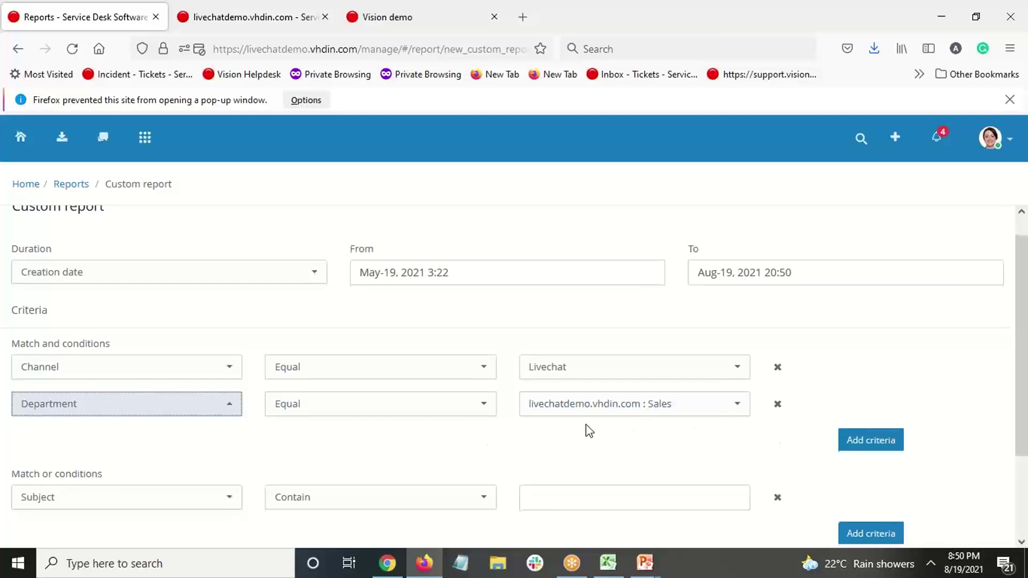
- Run the custom report search with saving enabled, title the report Sales Livechat, and look through the listed conversations
scroll(589, 431, "down", 2)
left_click(18, 487)
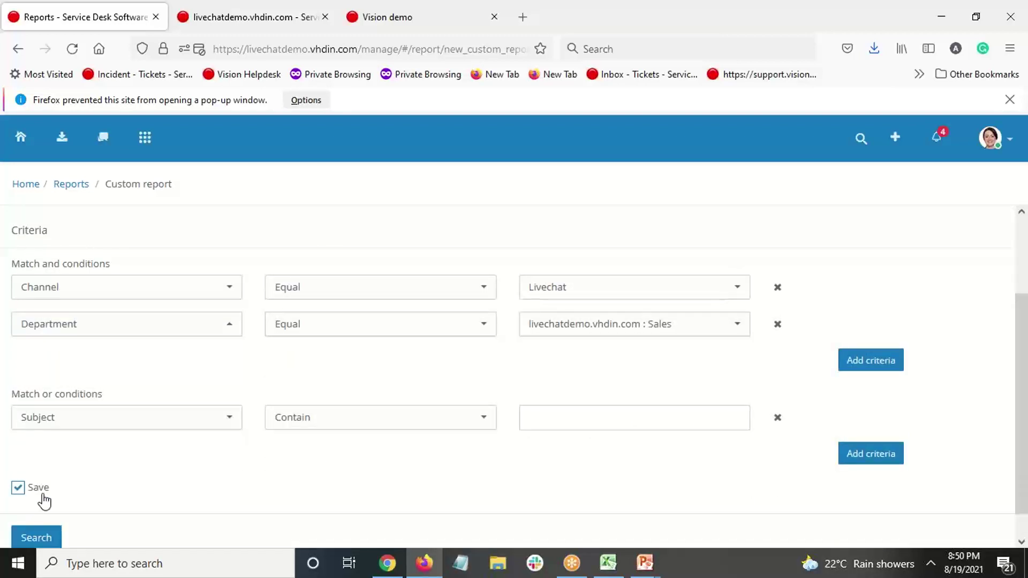
scroll(66, 488, "down", 1)
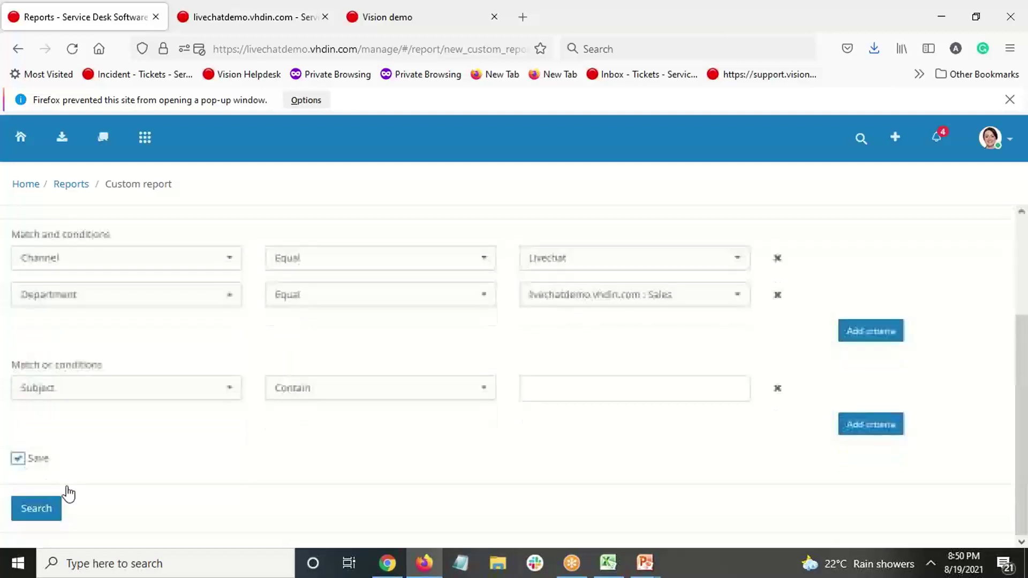
left_click(38, 515)
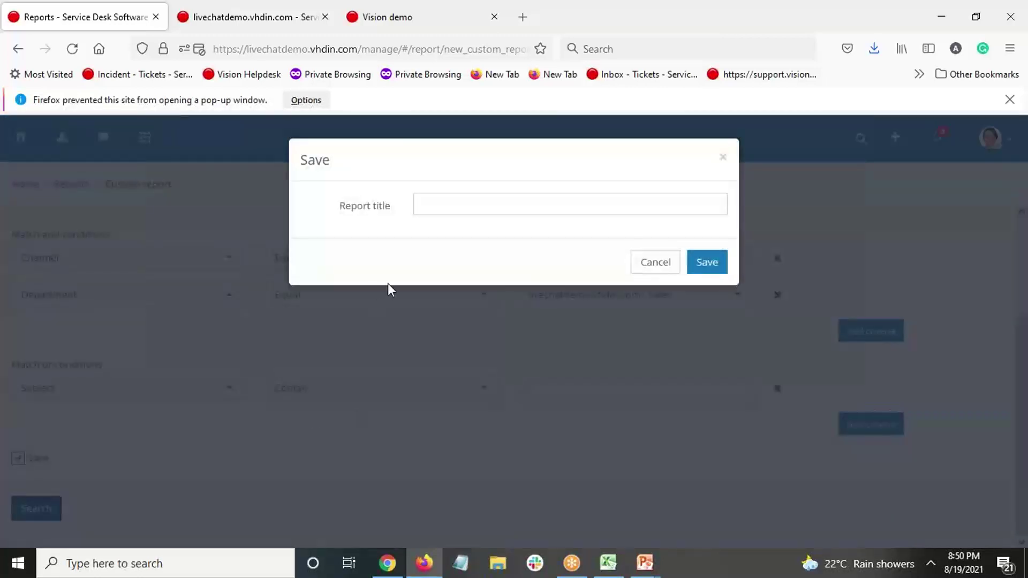
left_click(425, 212)
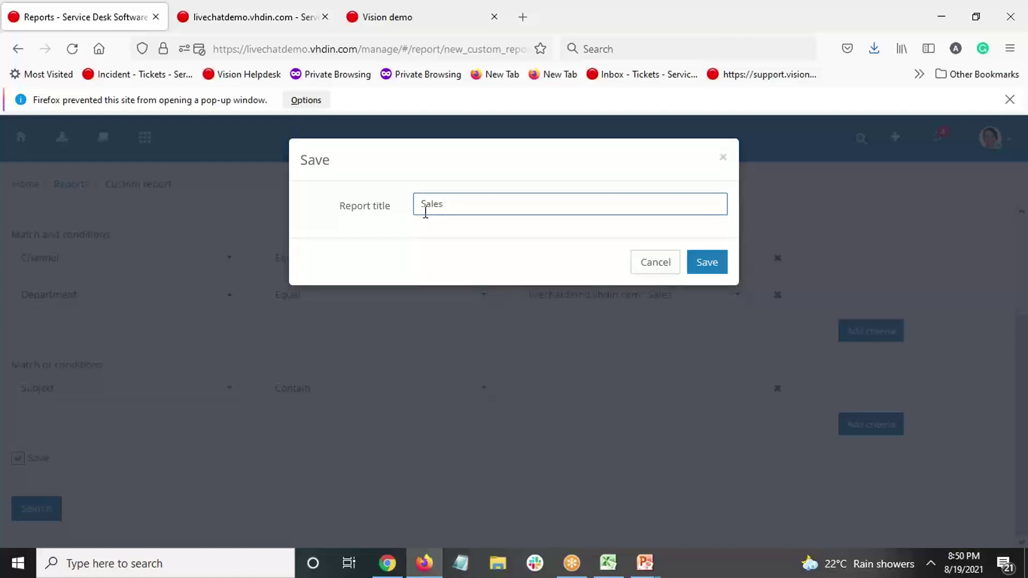
type("Sales Livechat")
left_click(708, 264)
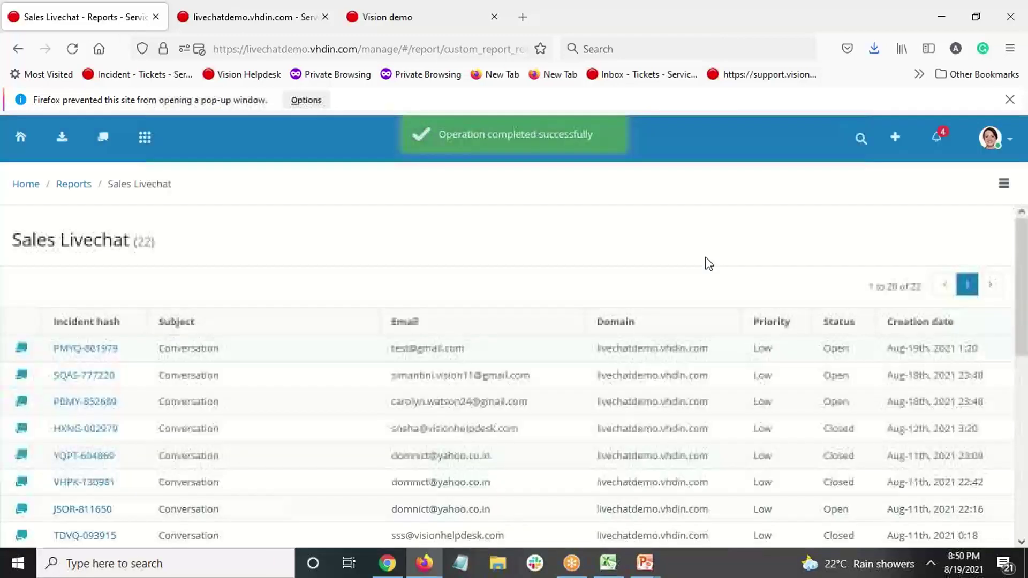
scroll(365, 339, "down", 7)
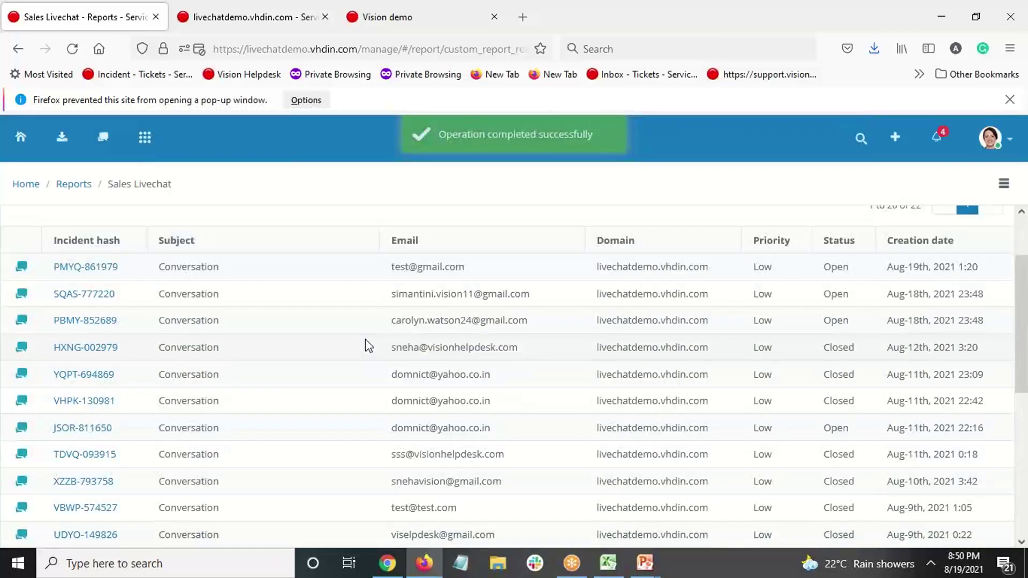
scroll(365, 339, "up", 7)
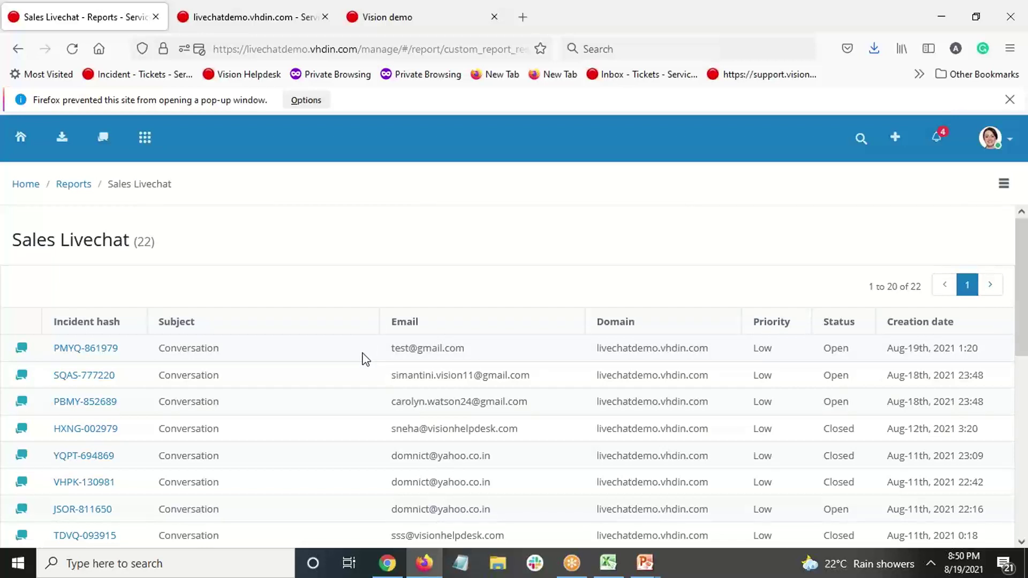
- Return to Reports, check the scheduled reports, and open the list of custom reports
left_click(999, 189)
left_click(81, 185)
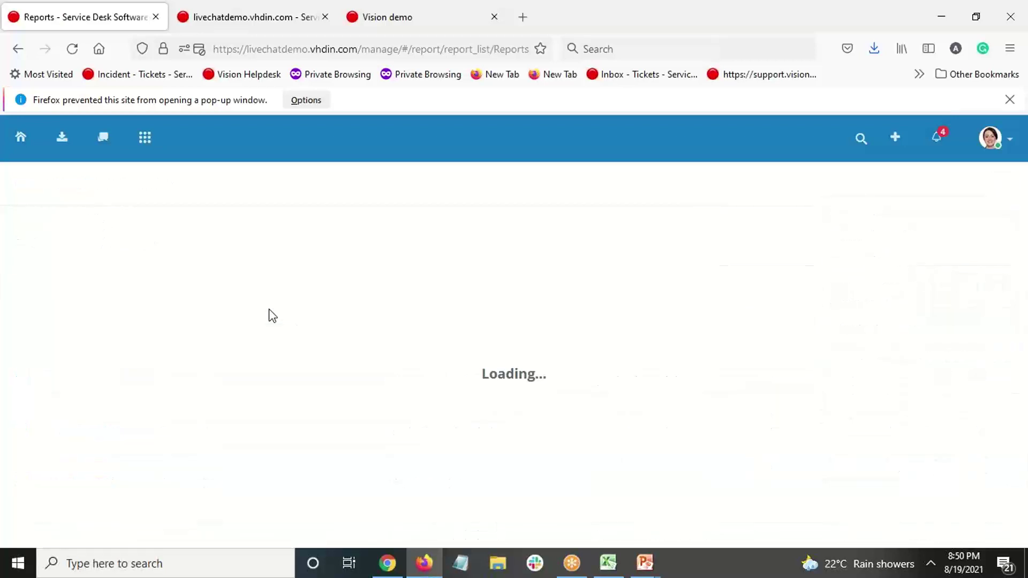
left_click(426, 283)
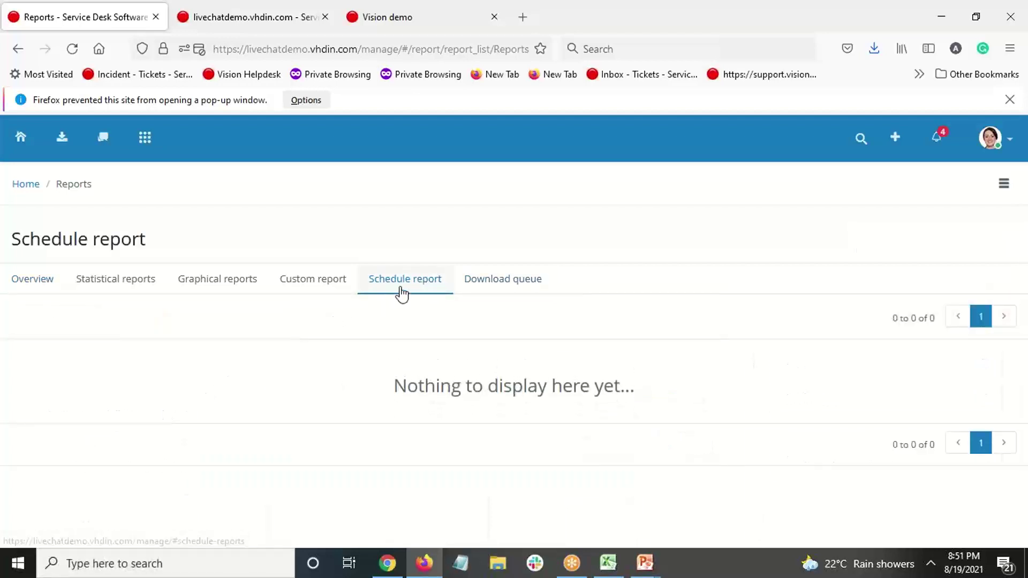
left_click(332, 287)
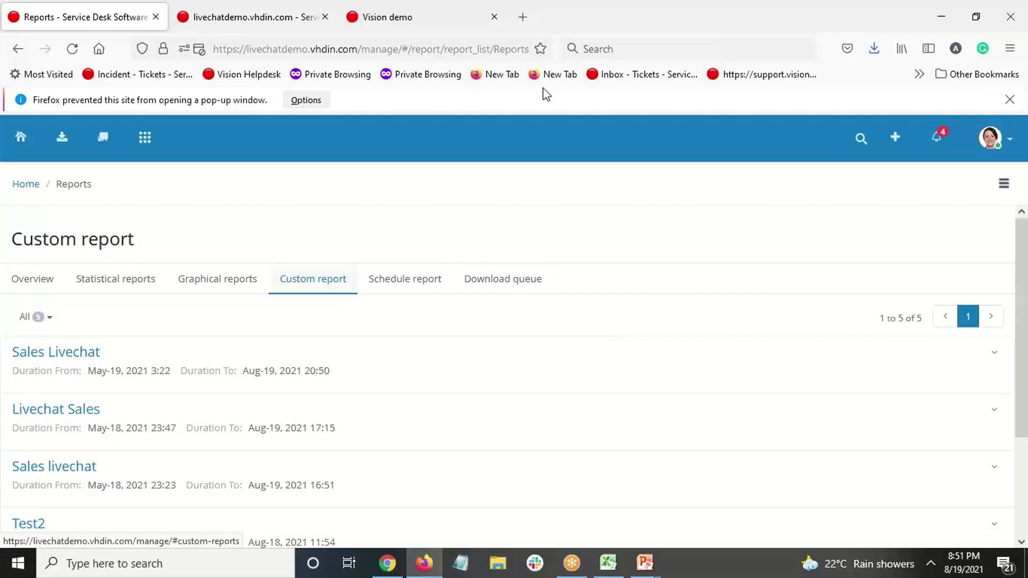
- Request an export of the Sales Livechat custom report in CSV format without sending an email
left_click(999, 354)
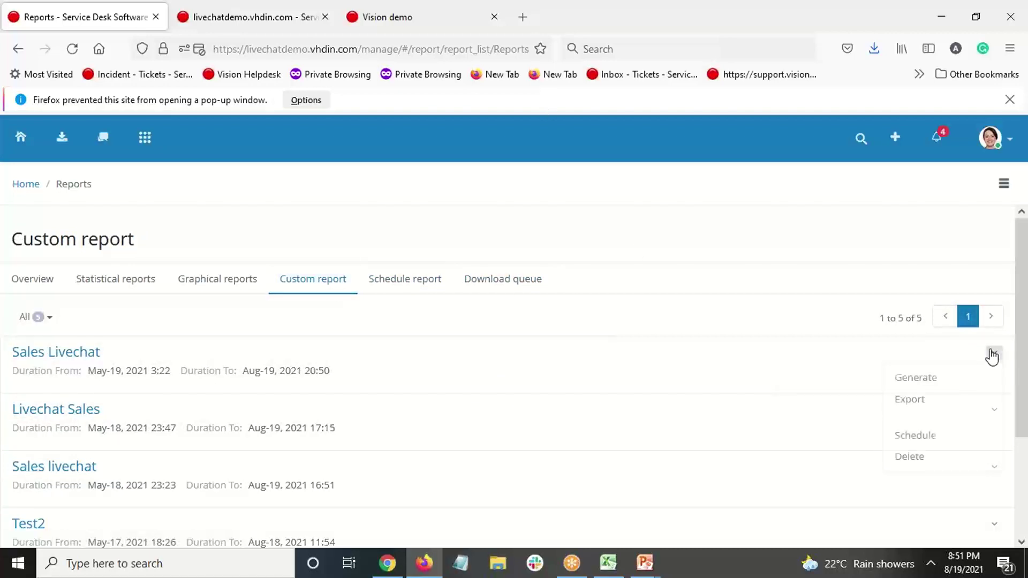
left_click(919, 399)
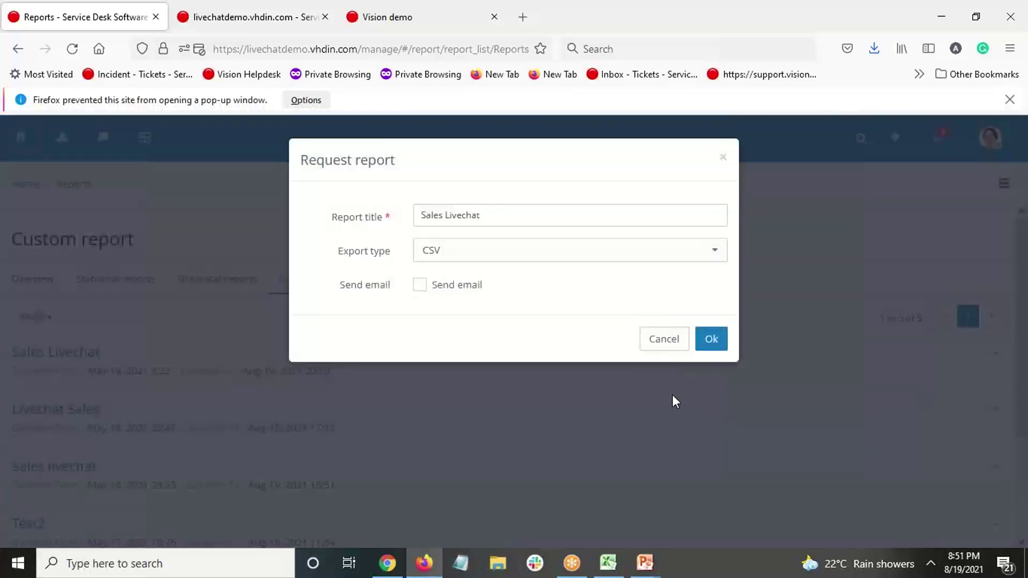
left_click(443, 258)
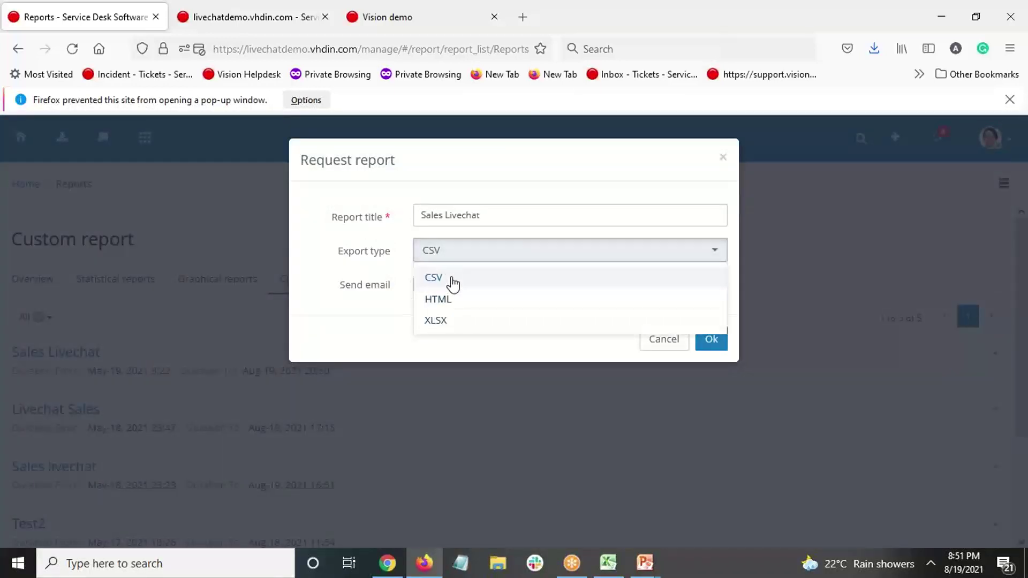
left_click(383, 273)
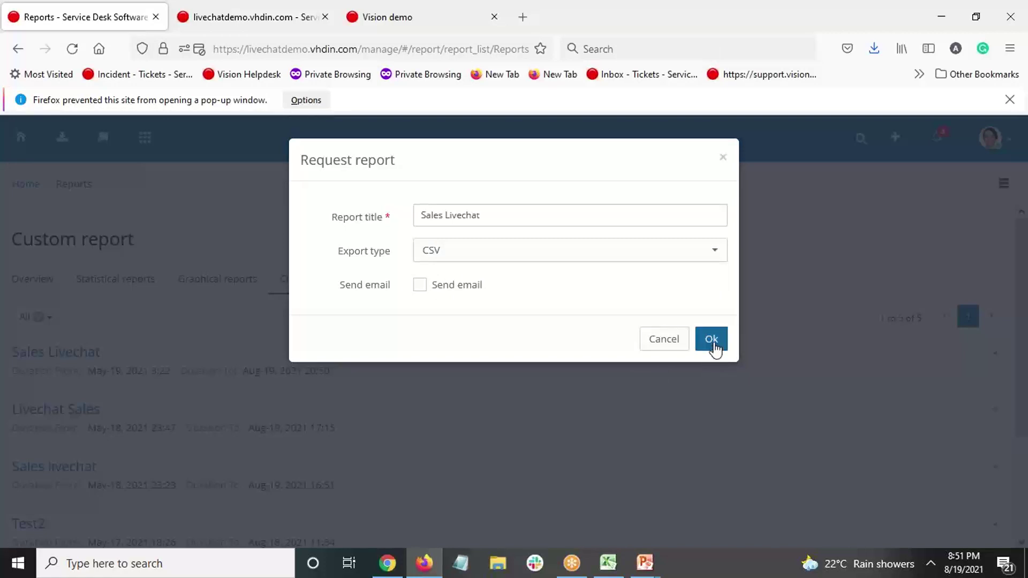
left_click(714, 343)
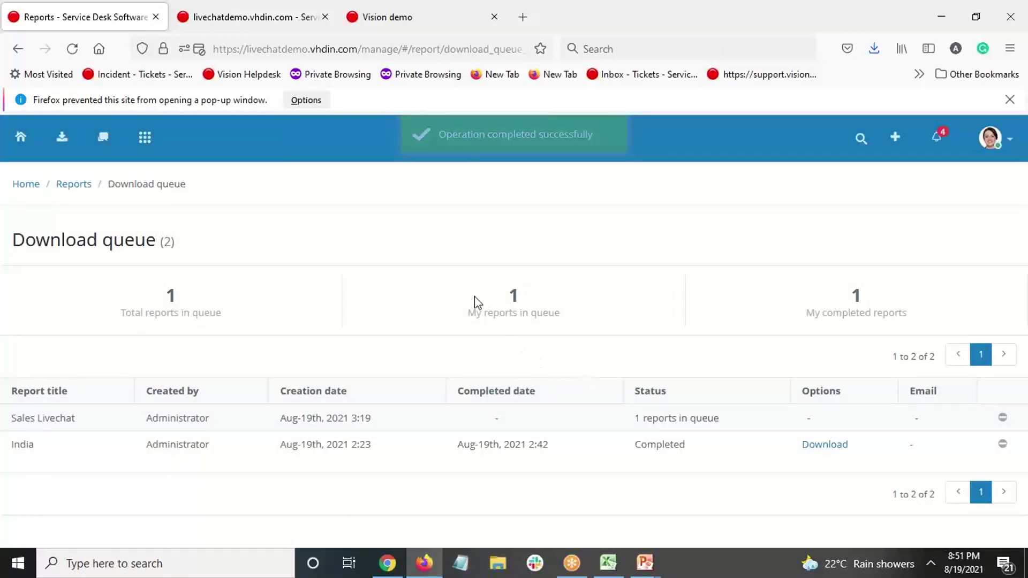
- Check the report's progress in the Download queue, reopen the queue from Reports, and download the Sales Livechat report
double_click(511, 298)
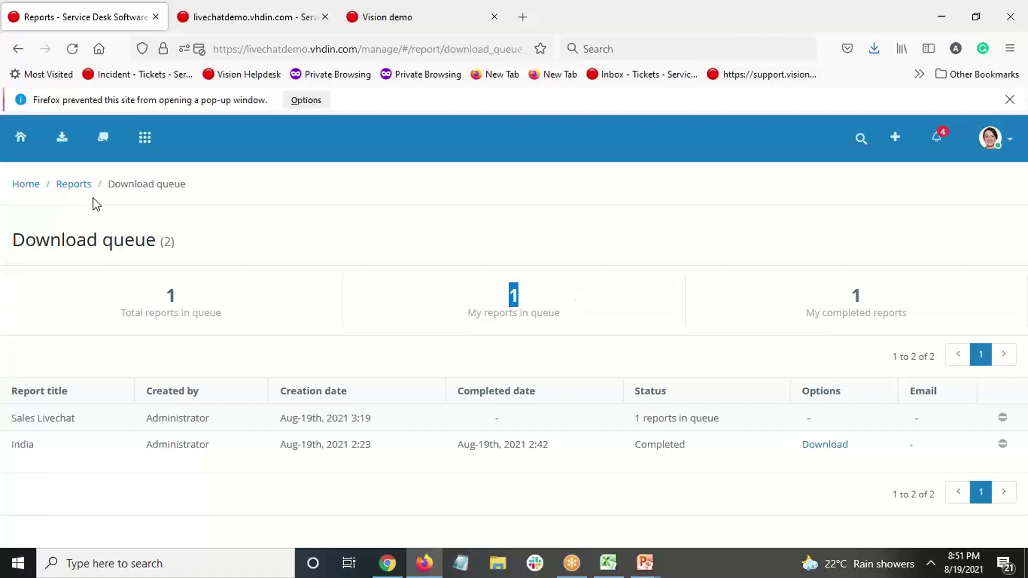
left_click(79, 186)
left_click(516, 290)
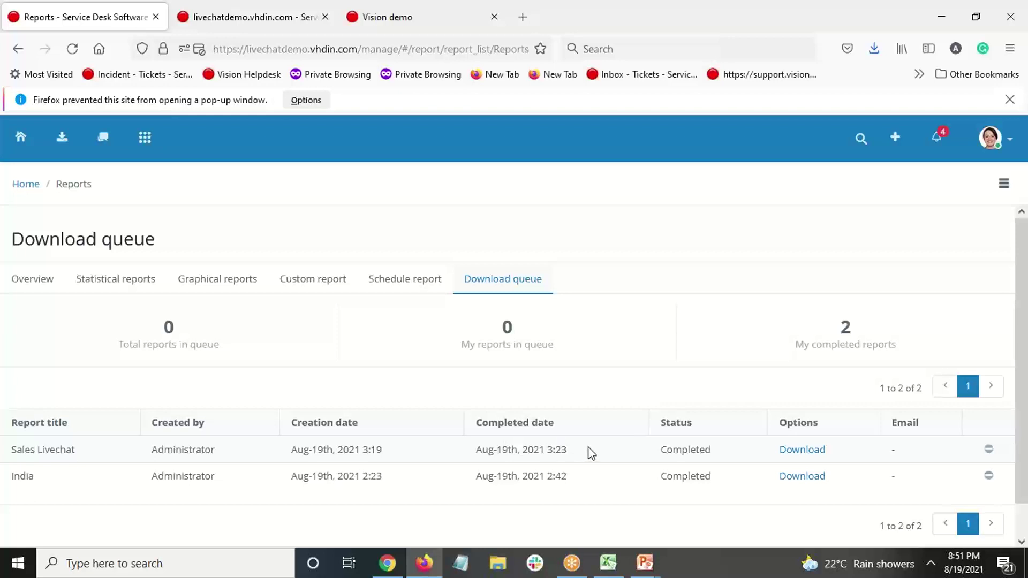
left_click(798, 452)
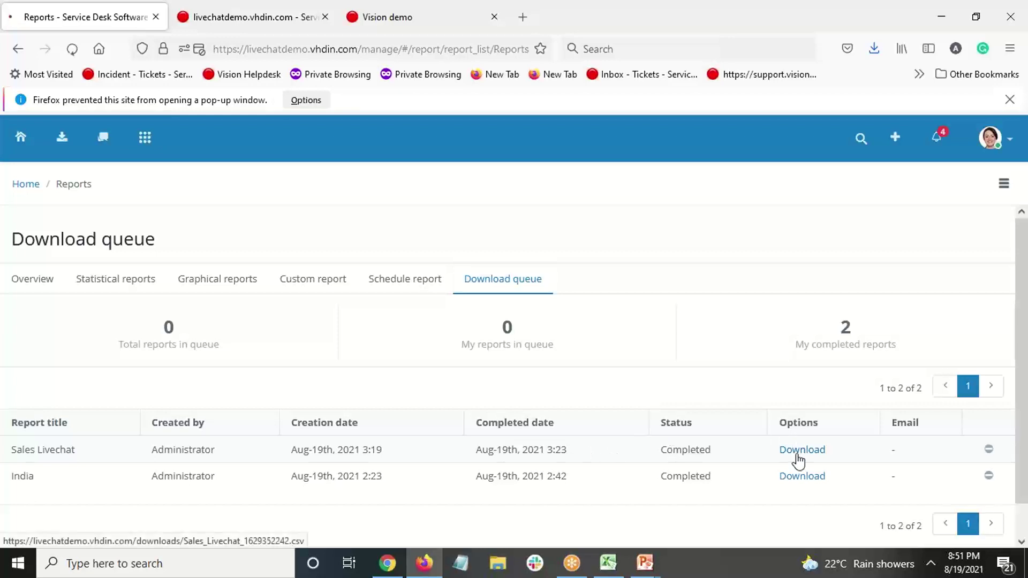
left_click(227, 221)
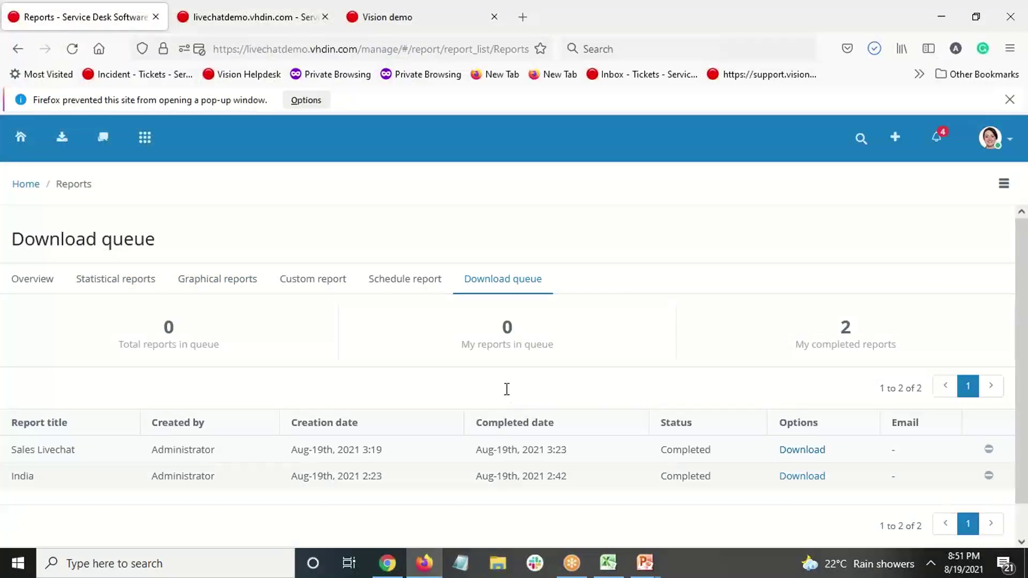
- Switch to Excel, examine the columns of the exported Visitor wise report across the sheet, and return to the helpdesk
scroll(520, 482, "down", 1)
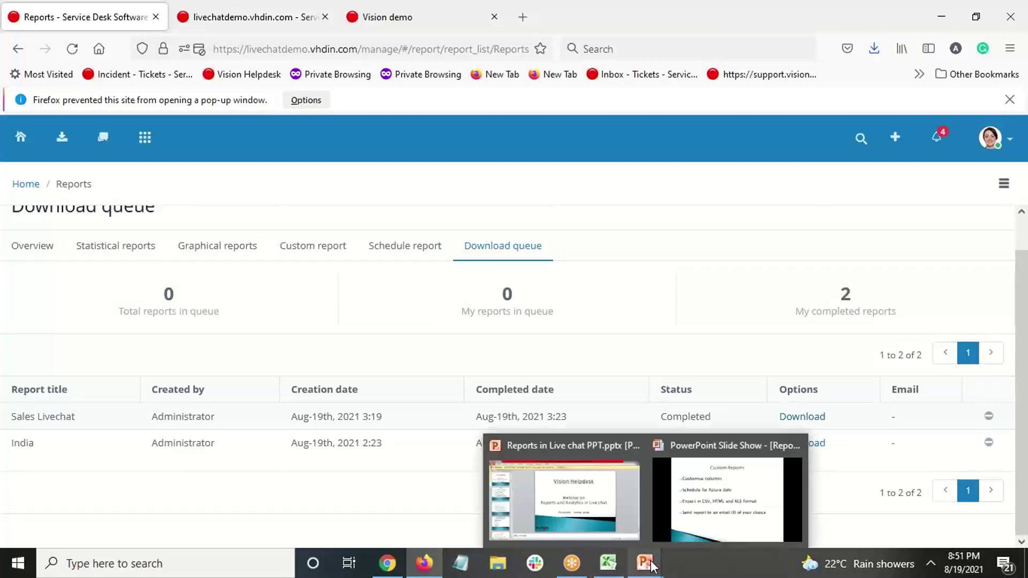
left_click(605, 566)
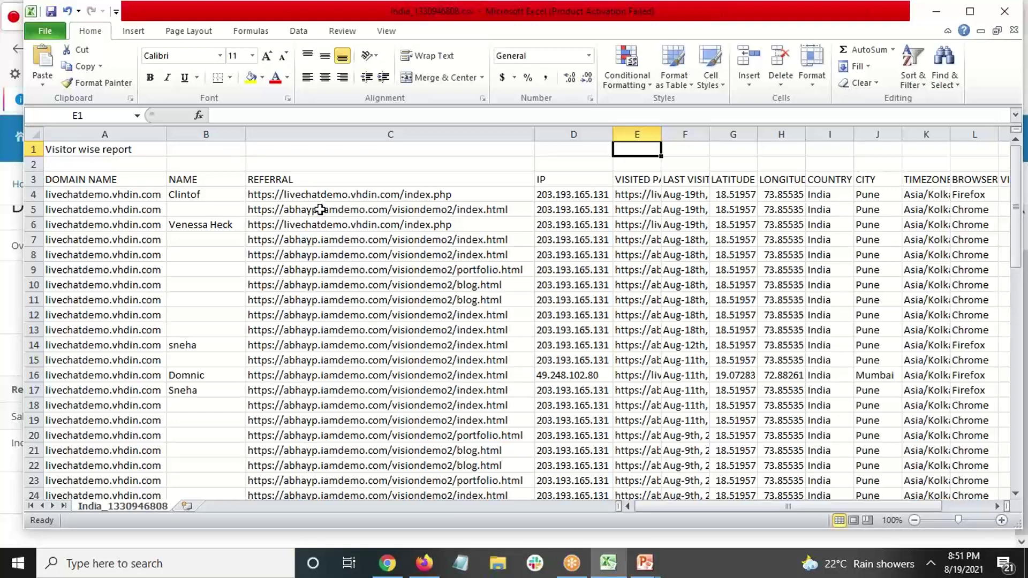
left_click(375, 166)
key("Right")
key("Right")
key("Right")
key("Right")
key("Right")
key("Right")
key("Right")
key("Right")
key("Right")
key("Right")
key("Right")
key("Right")
key("Right")
key("Right")
key("Right")
key("Right")
key("Right")
key("Right")
key("Right")
key("Right")
key("Right")
key("Right")
key("Right")
key("Right")
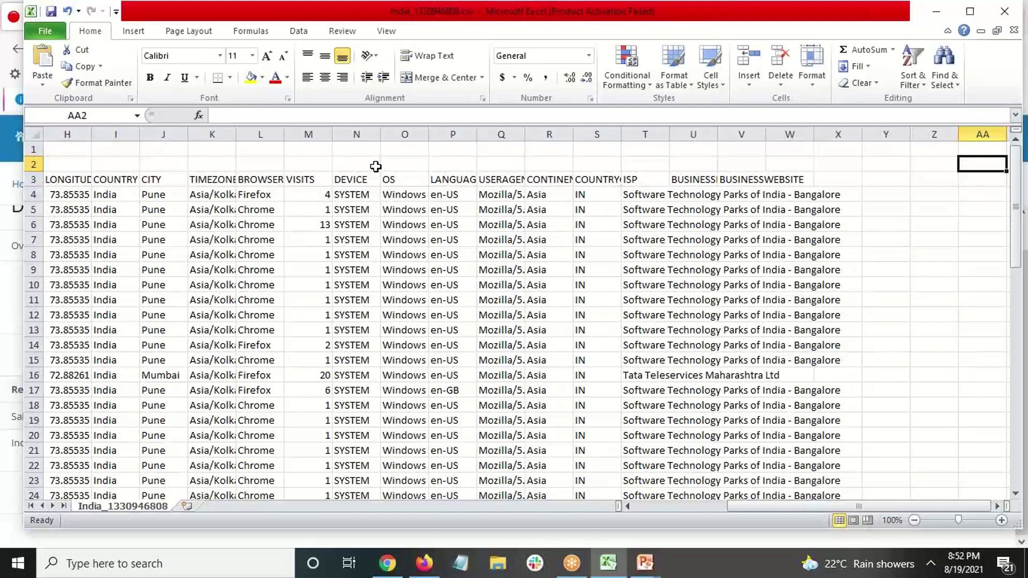
key("Left")
key("Left")
key("Left")
key("Left")
key("Left")
key("Left")
key("Left")
key("Left")
key("Left")
key("Left")
key("Left")
key("Left")
key("Left")
key("Left")
key("Left")
key("Left")
key("Left")
key("Left")
key("Left")
key("Left")
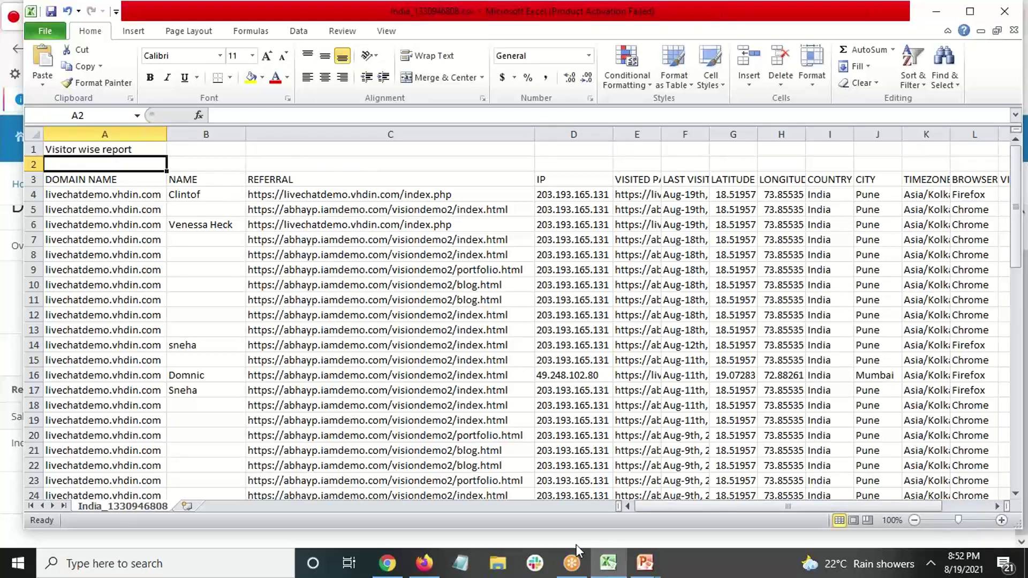
left_click(609, 572)
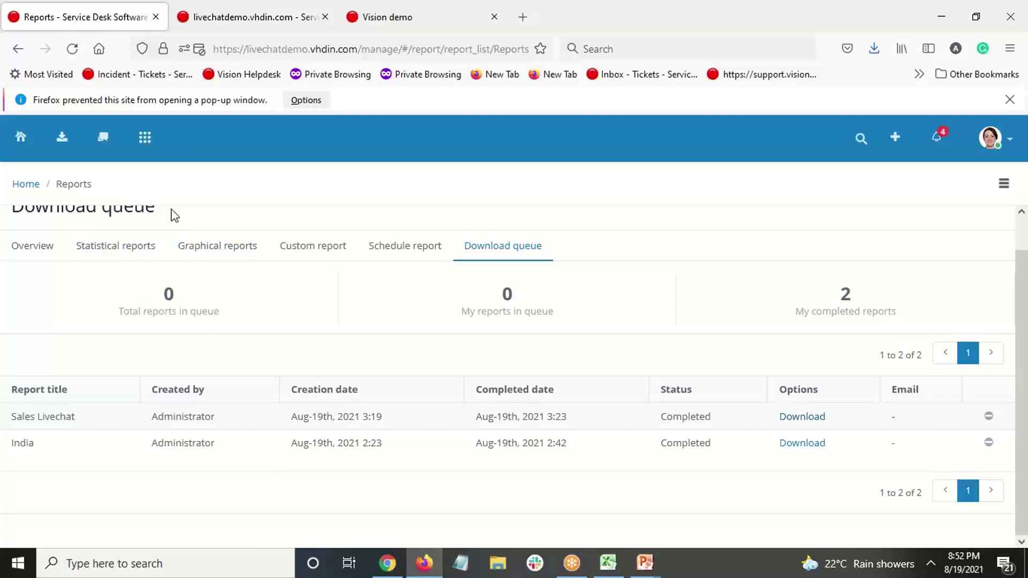
- Switch to the PowerPoint slideshow and advance from Custom Reports to the Question & Answers slide
key("alt+Tab")
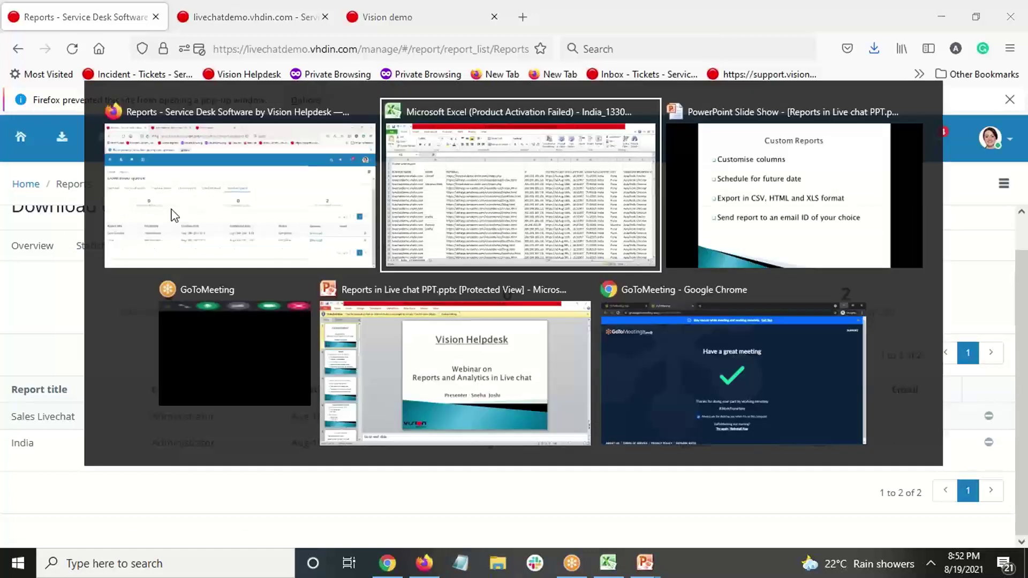
key("alt+Tab")
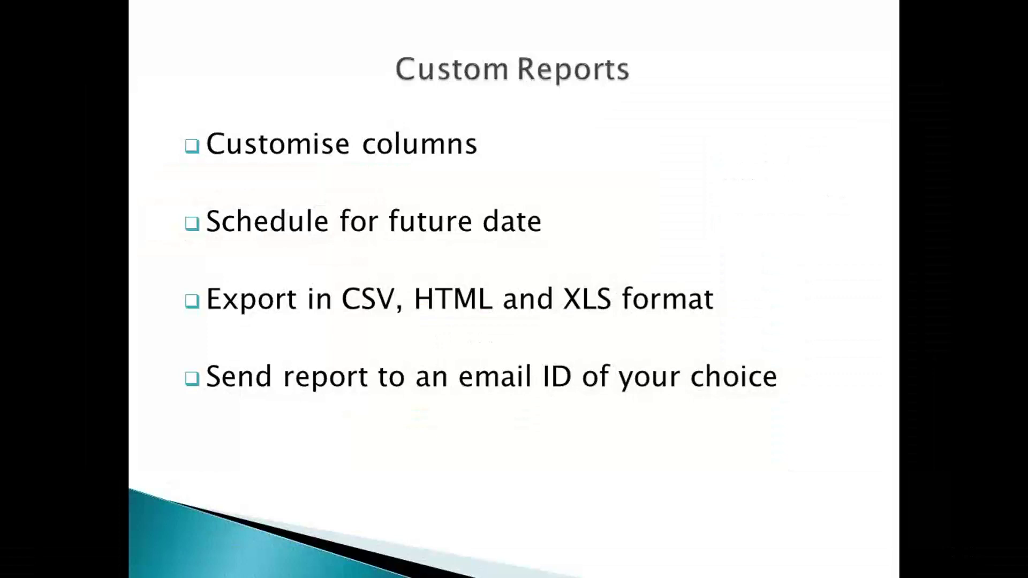
key("Right")
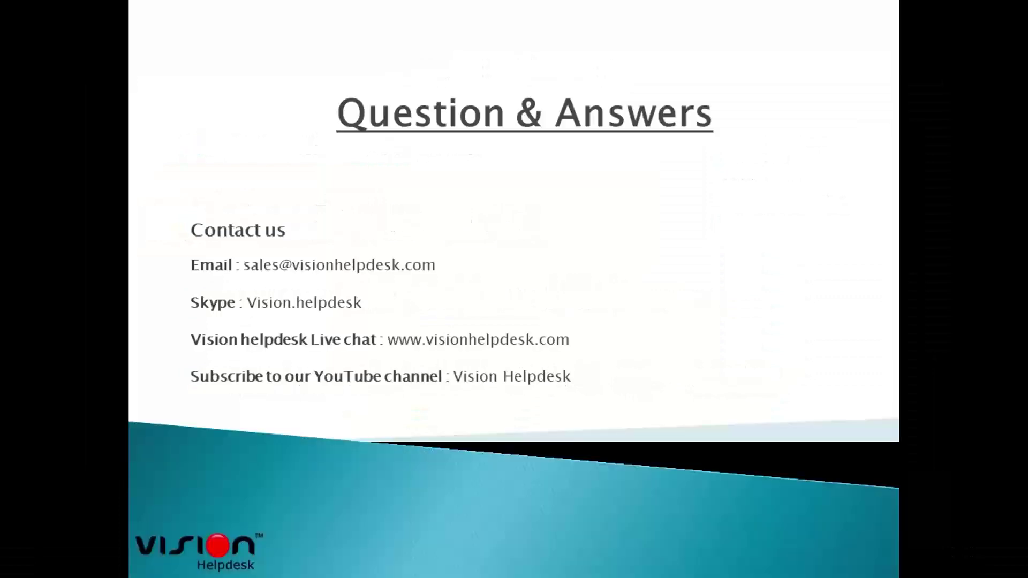